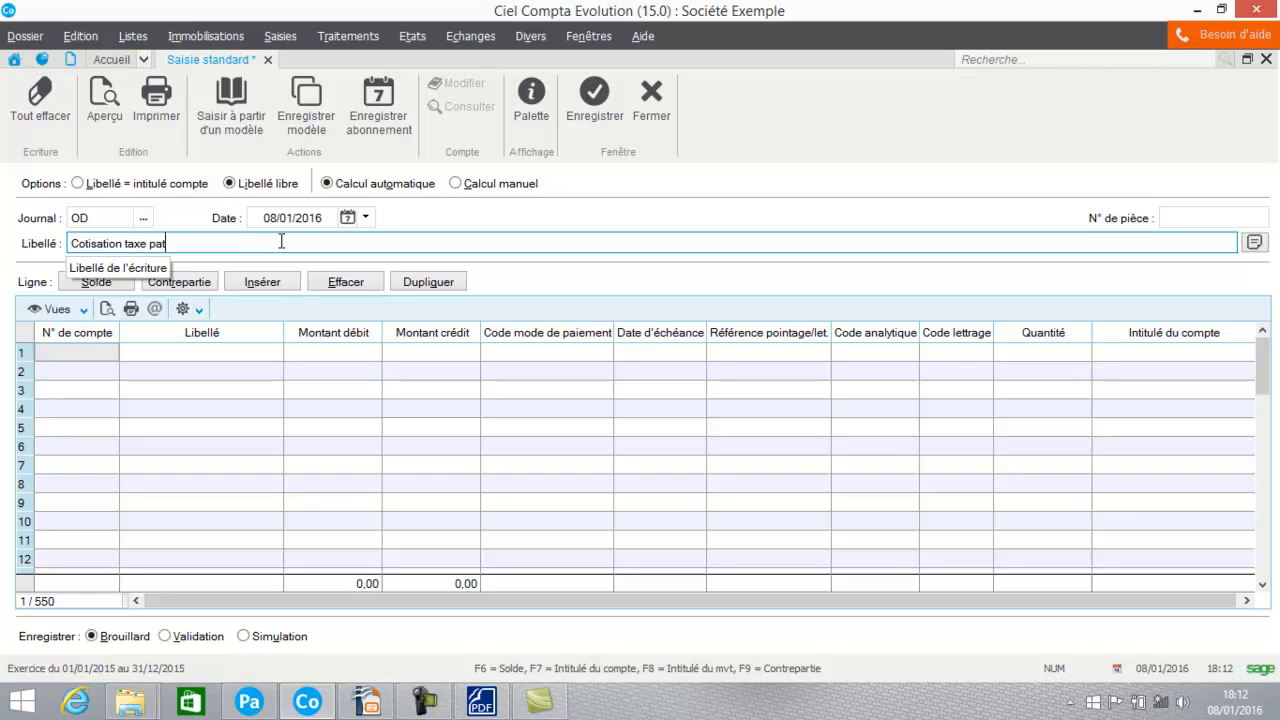
# Step: Complete the entry label as "Cotisation taxe patronale" and assign account 631100, Taxe sur les salaires, to the first line
pyautogui.write('ronale')
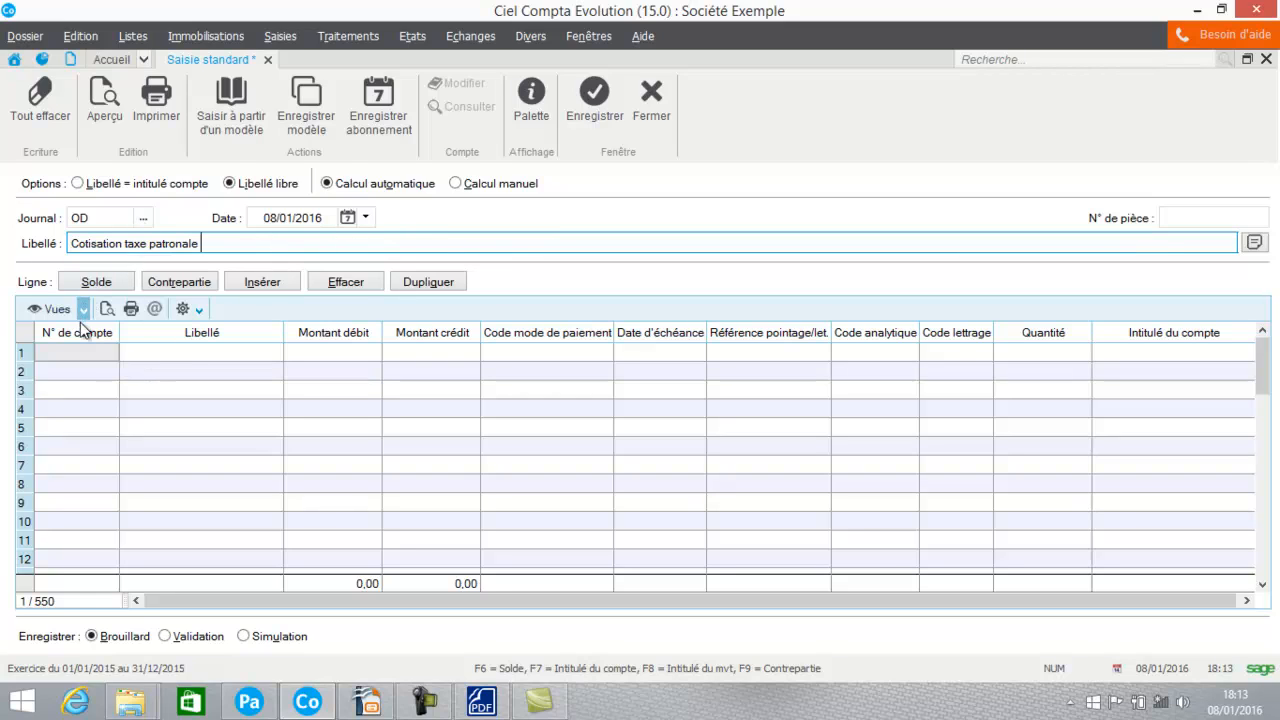
pyautogui.click(75, 352)
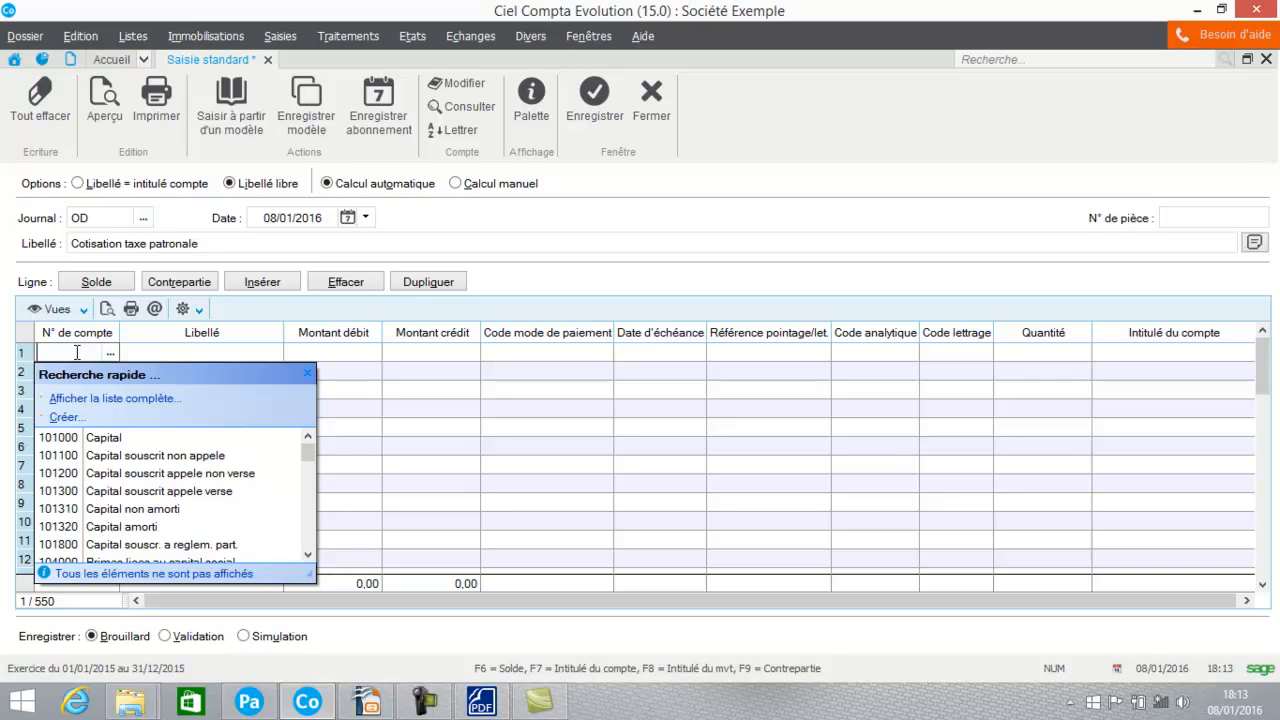
pyautogui.press('capslock')
pyautogui.write('631000')
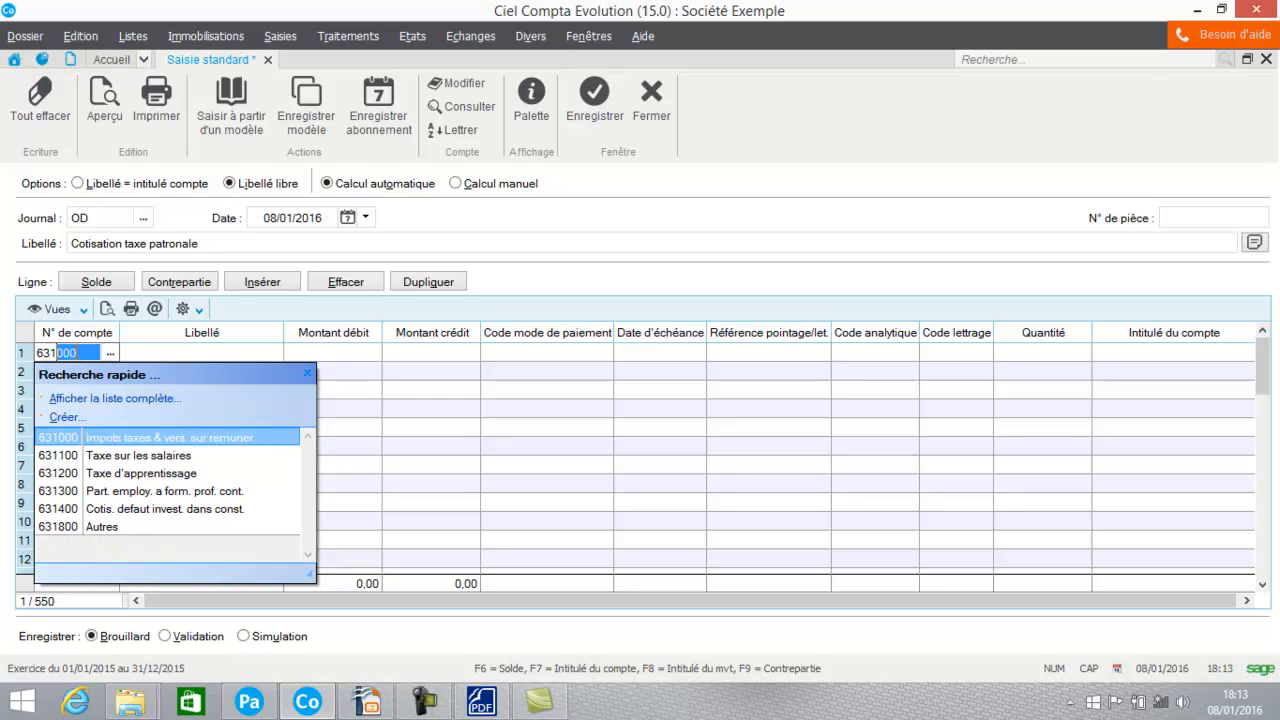
pyautogui.click(67, 458)
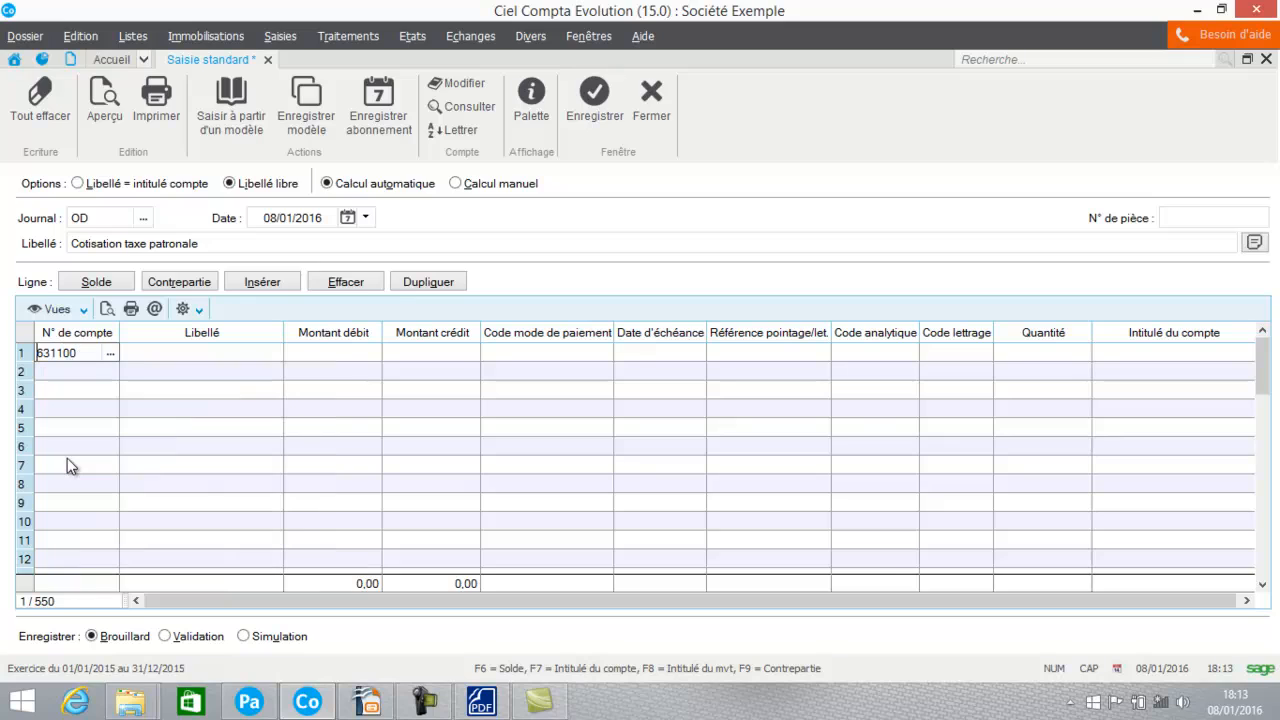
# Step: Carry the entry label over to the first line and set its debit amount to 150
pyautogui.click(246, 352)
pyautogui.click(336, 355)
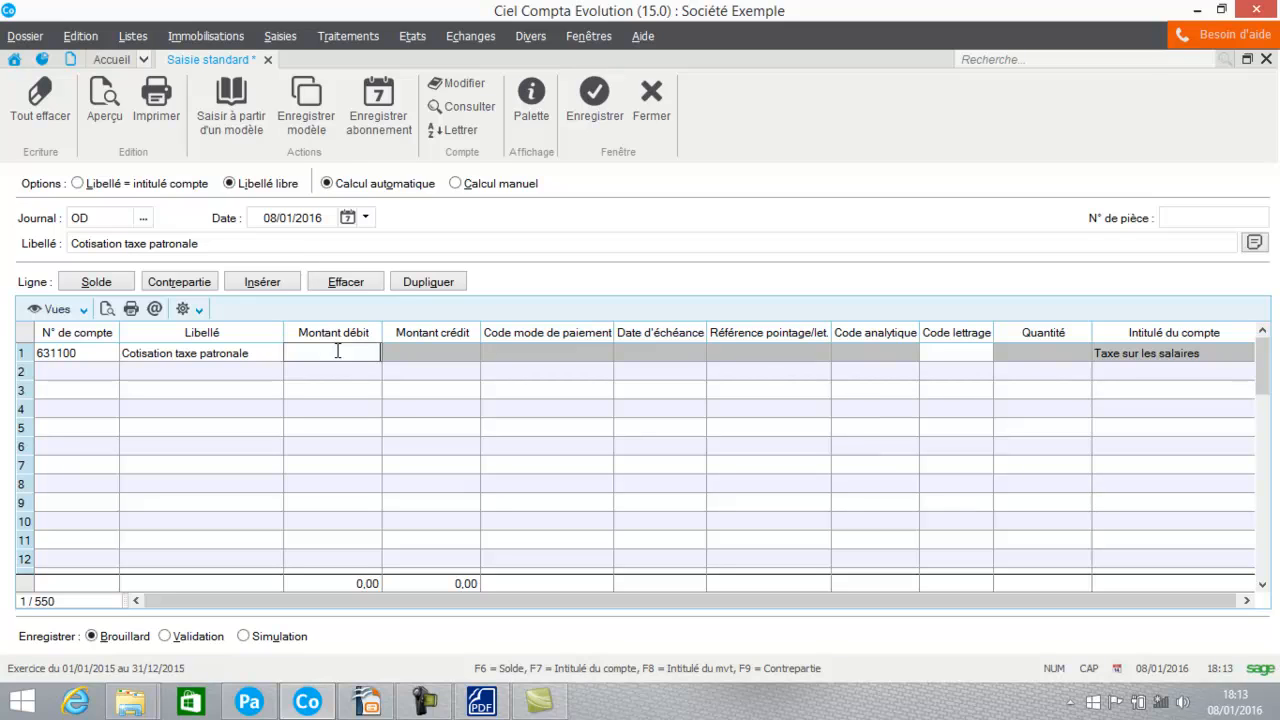
pyautogui.write('15')
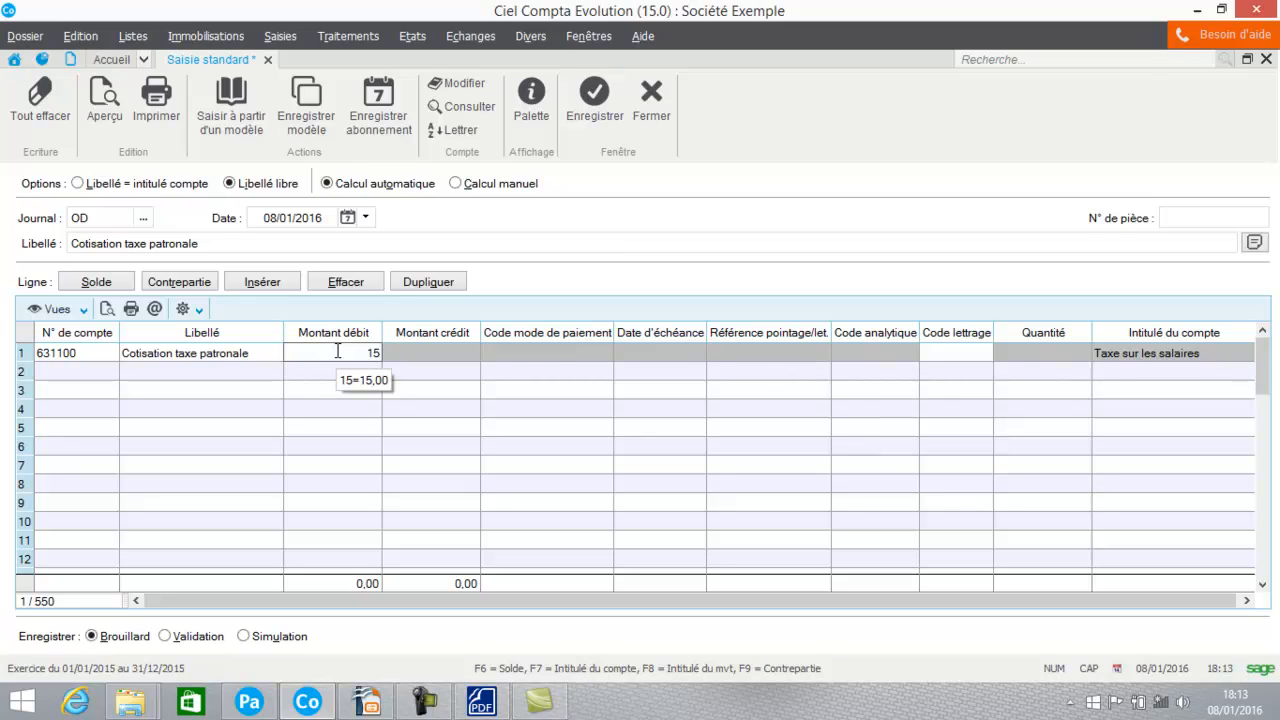
pyautogui.write('0')
pyautogui.press('Return')
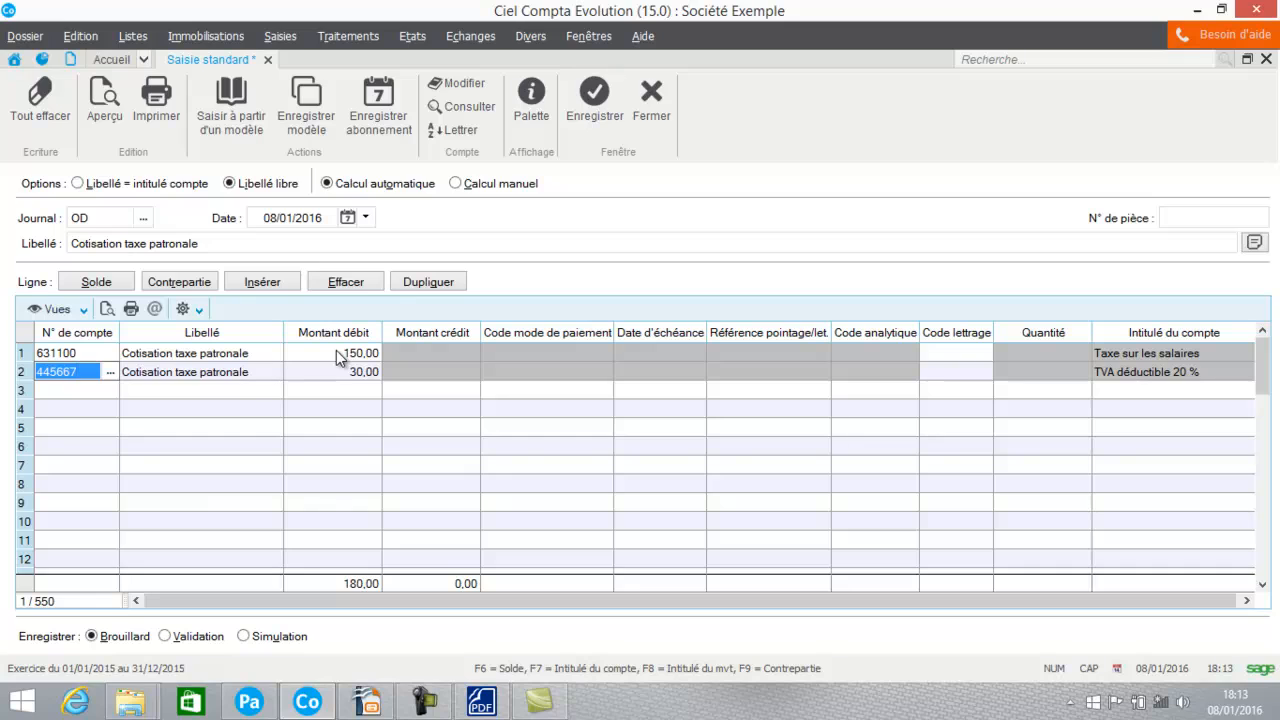
# Step: Try account 447000 on the second line and look it up in the full account list
pyautogui.press('BackSpace')
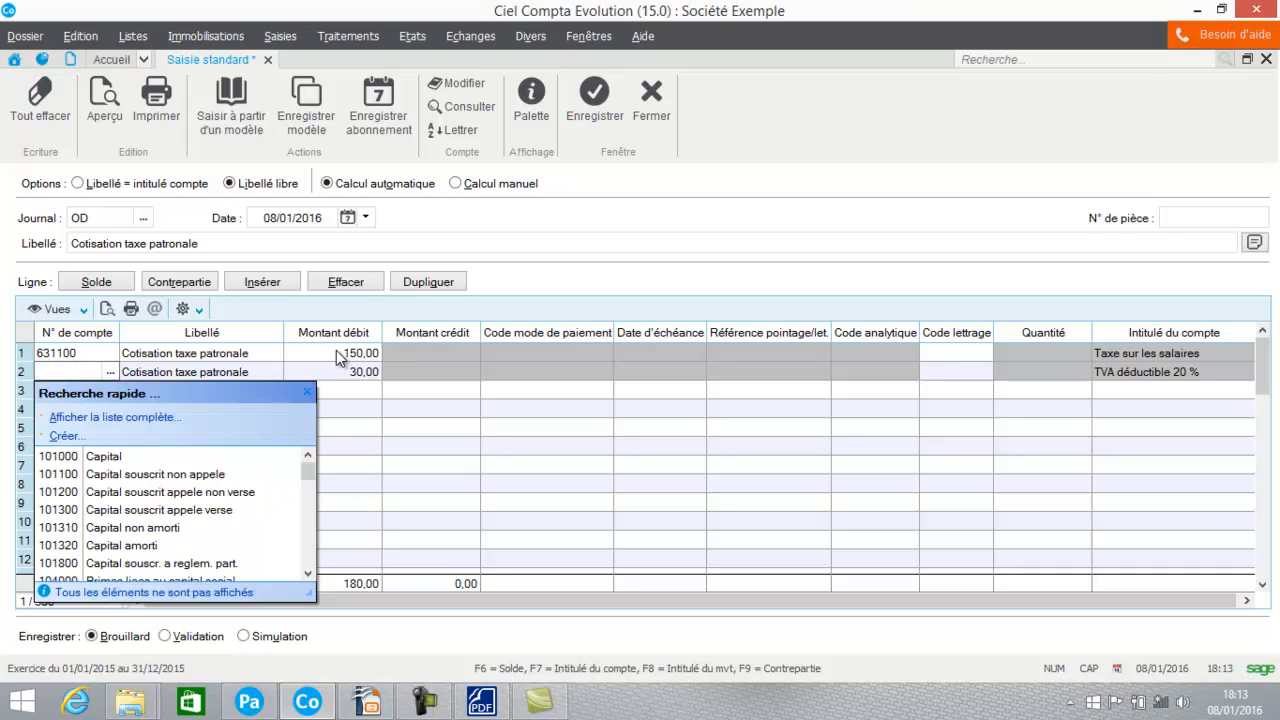
pyautogui.write('447000')
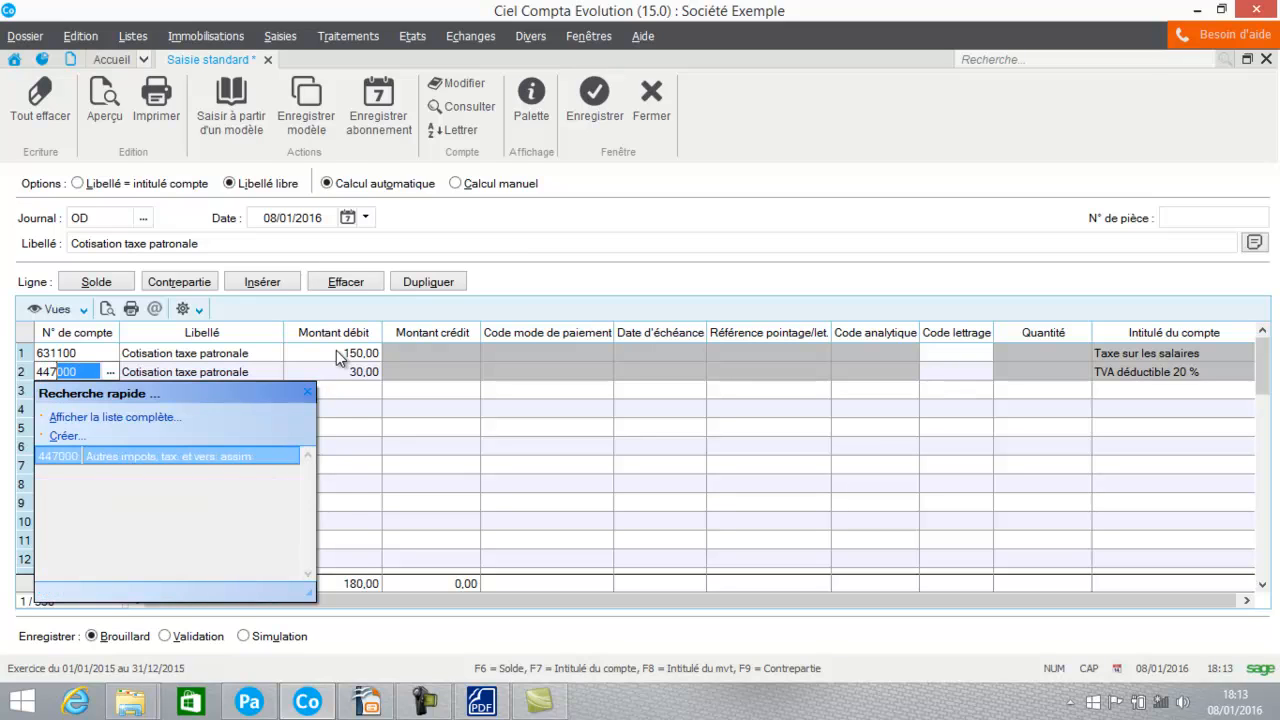
pyautogui.press('Return')
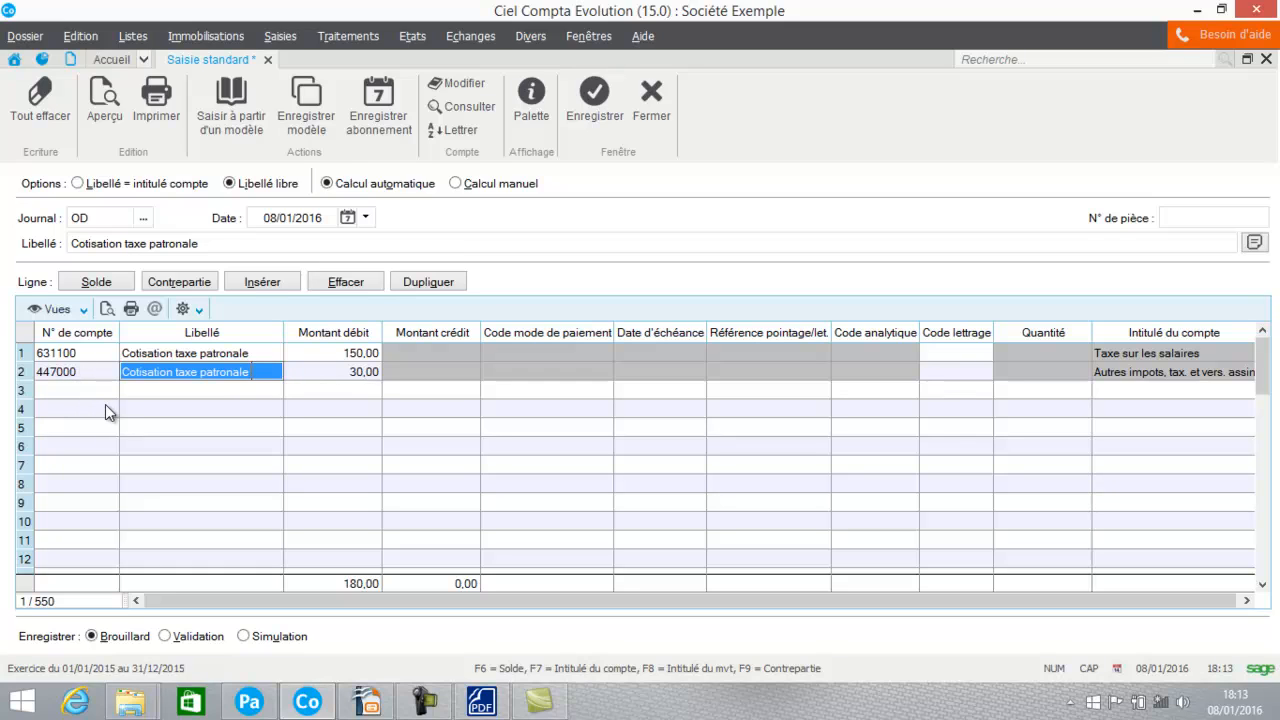
pyautogui.click(78, 373)
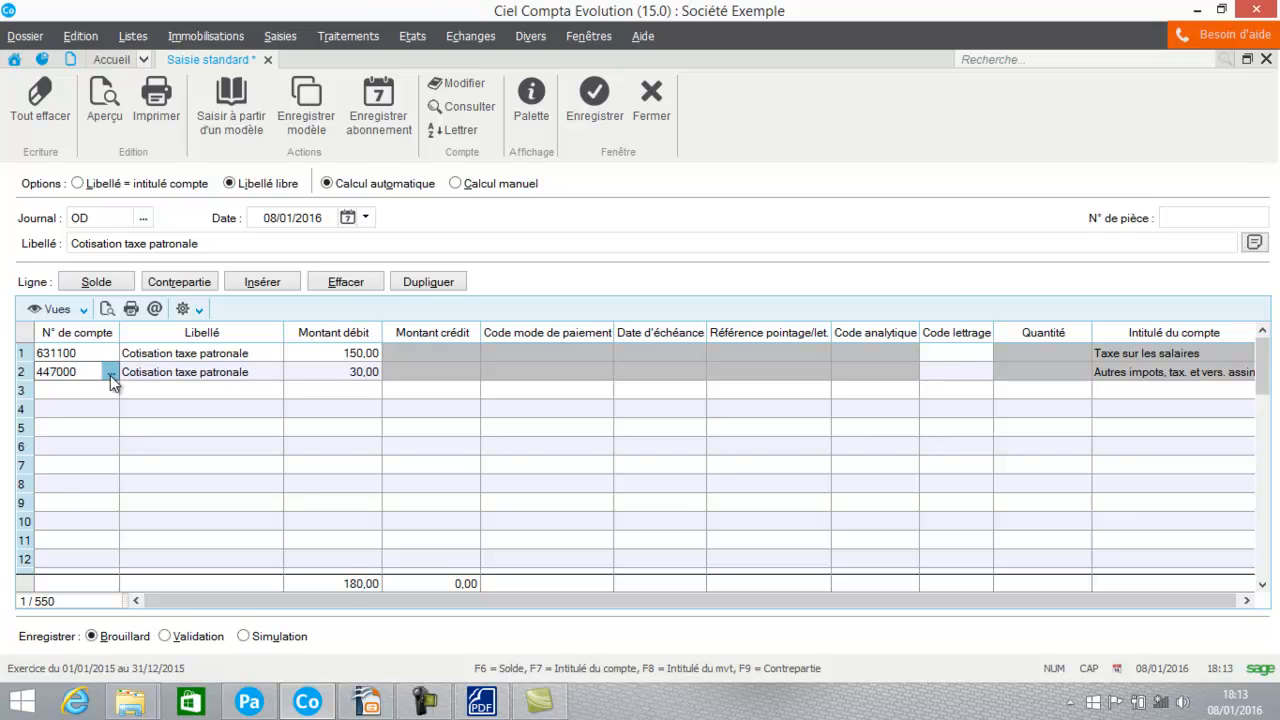
pyautogui.click(111, 372)
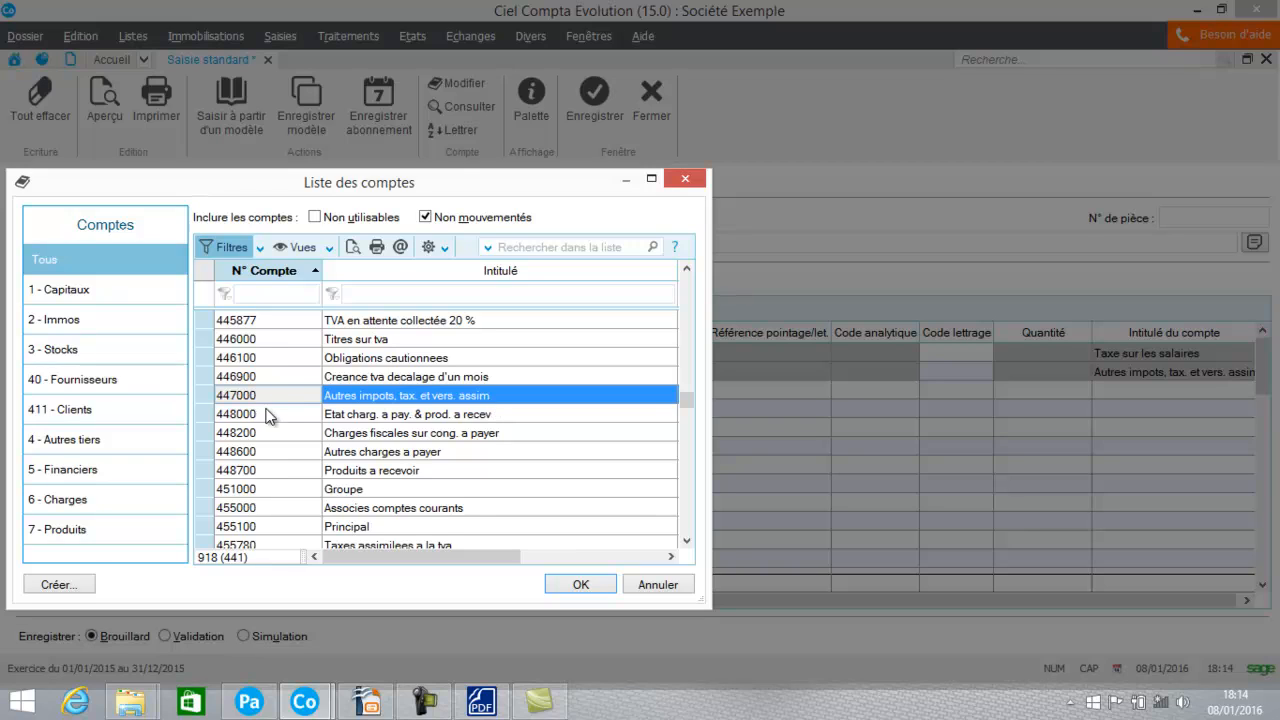
pyautogui.click(652, 583)
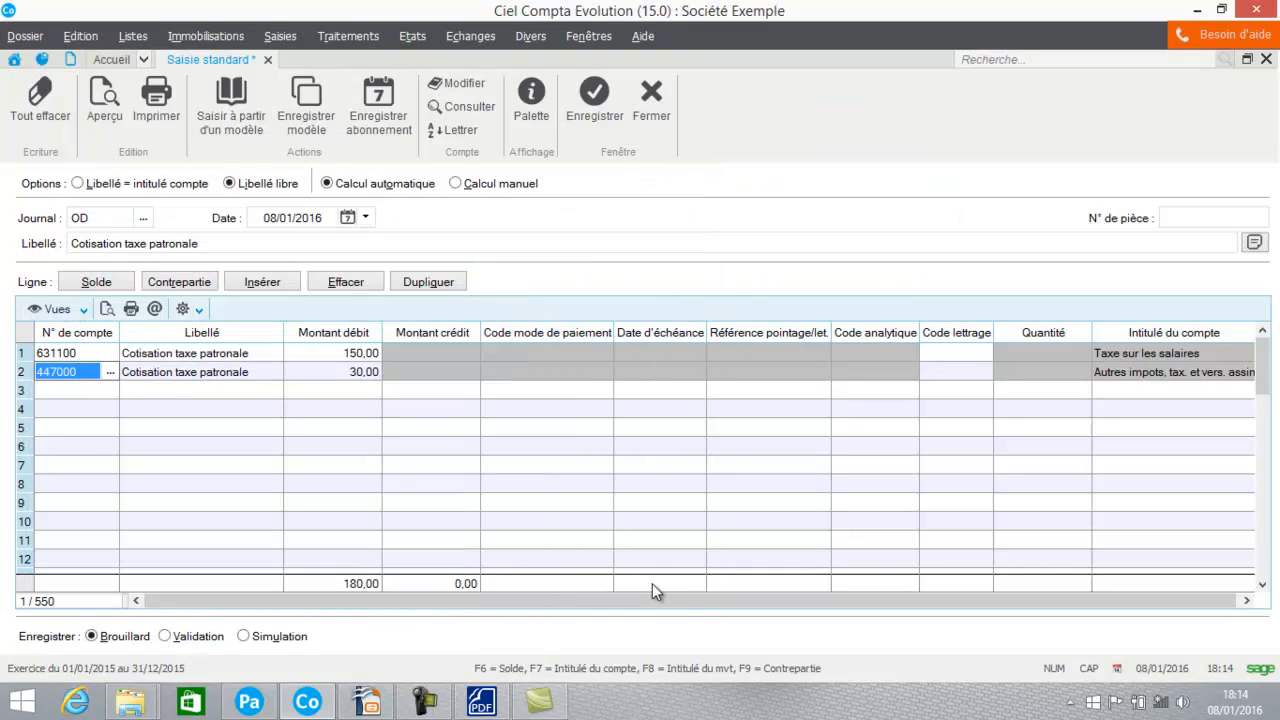
# Step: Consult the payslip PDF's employer contributions and set the second line's account to 631200, Taxe d'apprentissage
pyautogui.write('631')
pyautogui.click(481, 702)
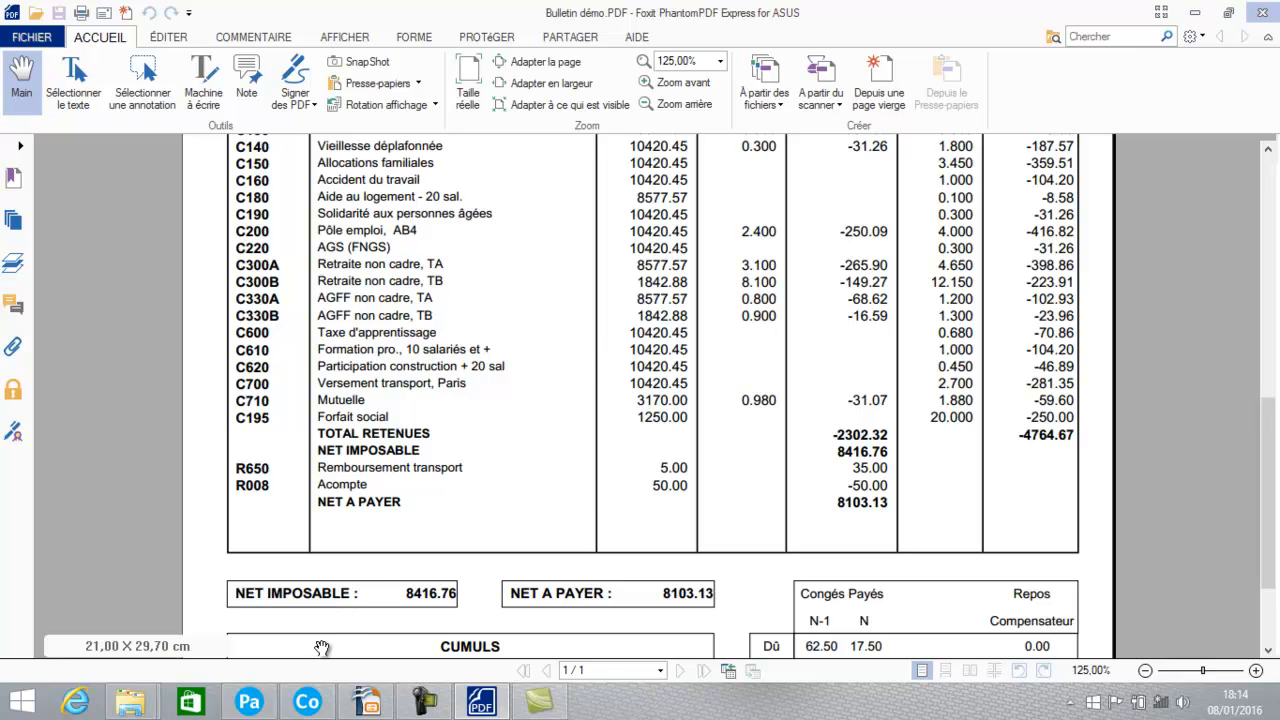
pyautogui.click(307, 702)
pyautogui.click(79, 371)
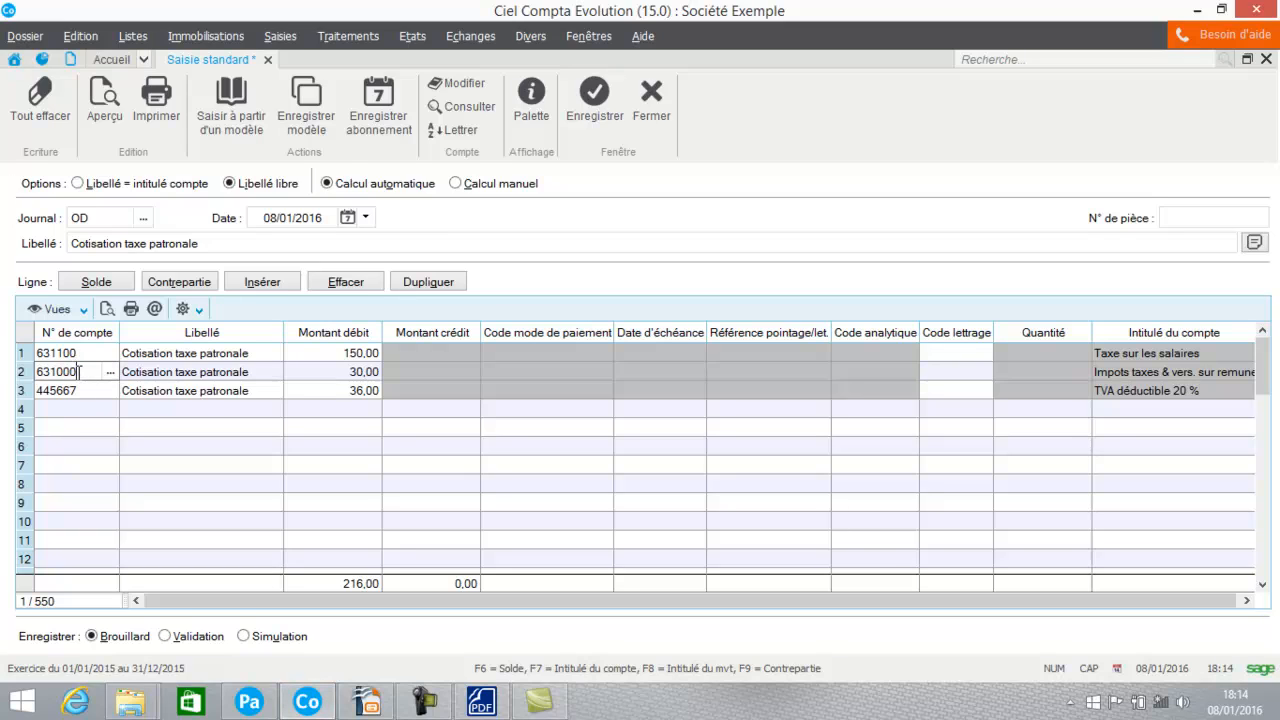
pyautogui.moveTo(79, 371); pyautogui.dragTo(40, 372)
pyautogui.write('6')
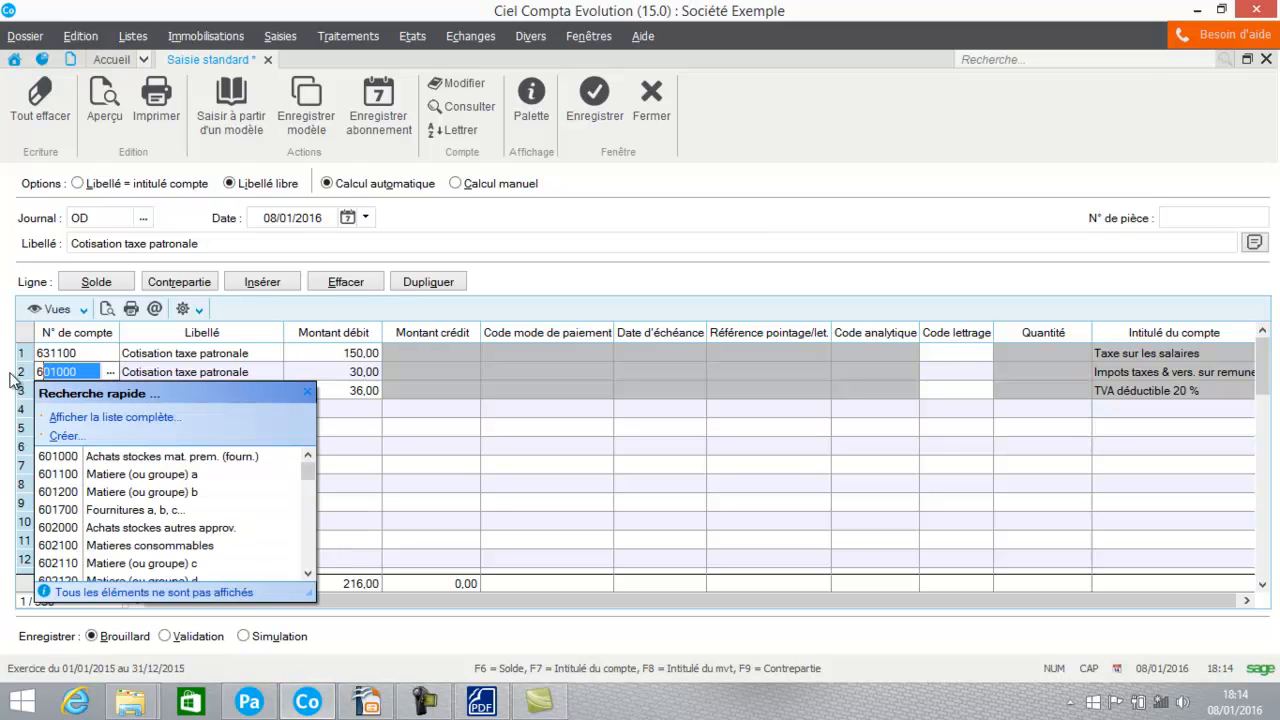
pyautogui.write('312')
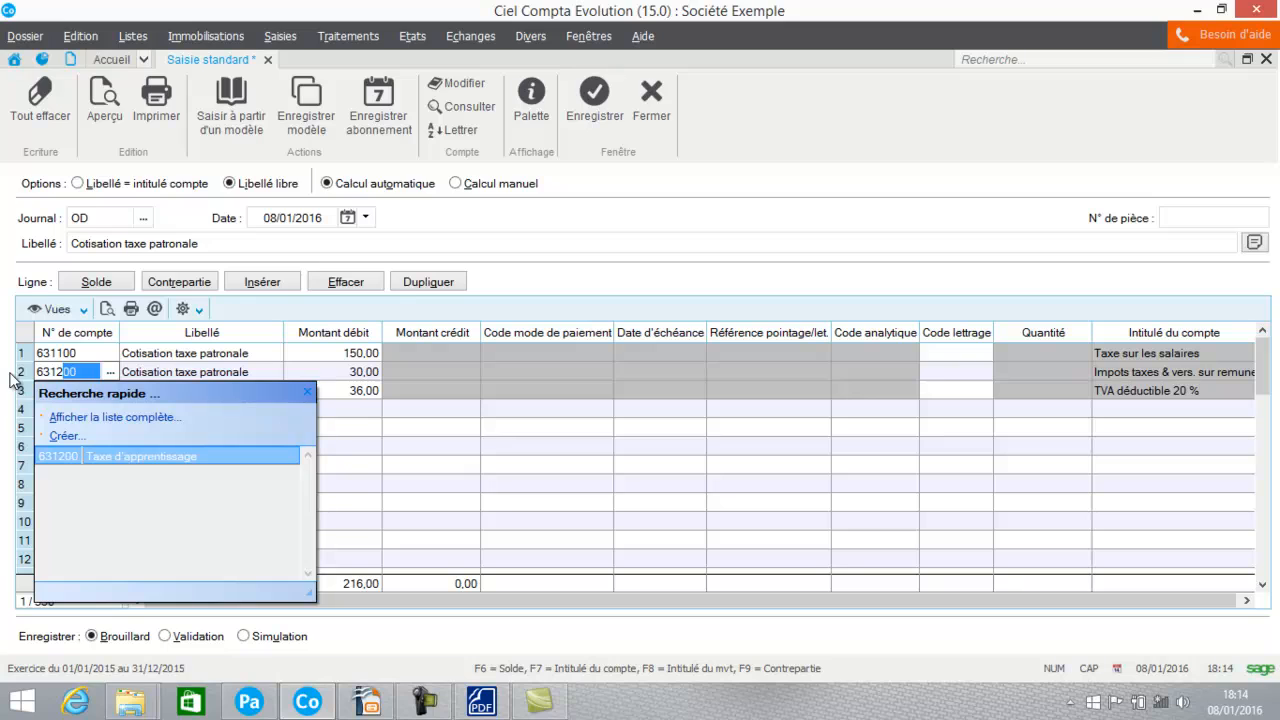
pyautogui.click(126, 460)
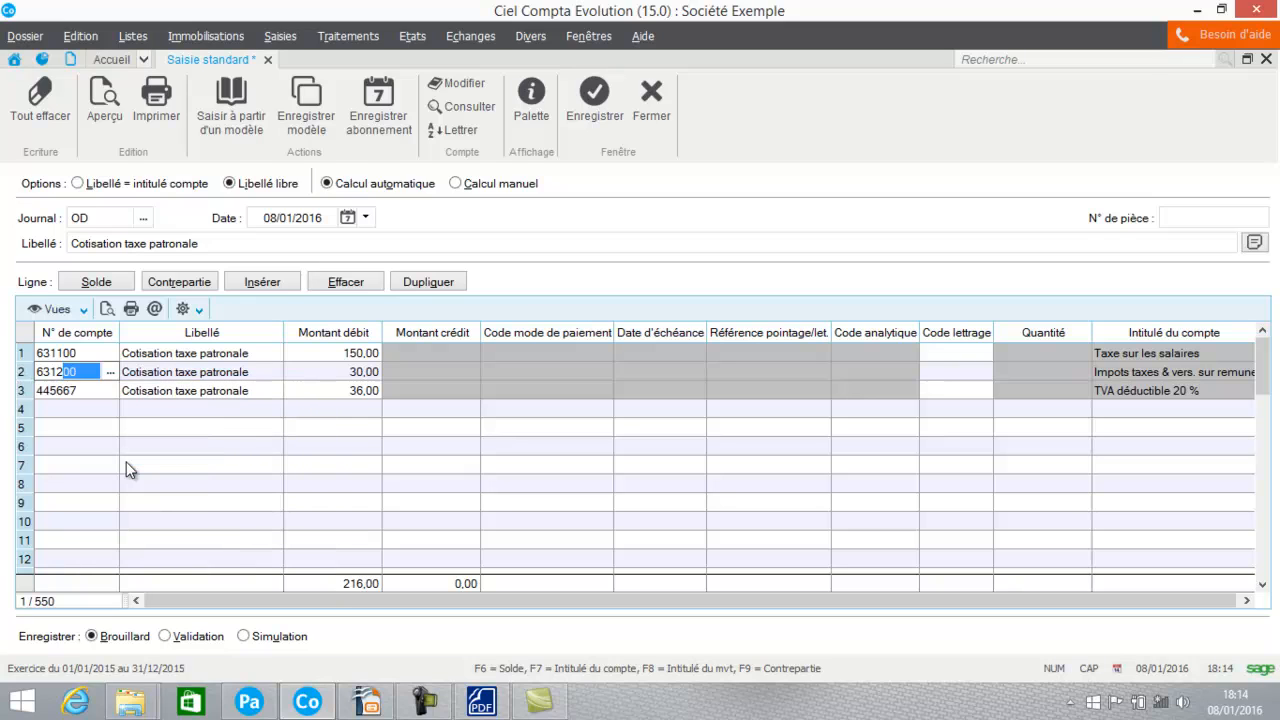
# Step: Look up the employer's Taxe d'apprentissage amount in the payslip PDF and set the second line's debit to 70,86
pyautogui.press('Tab')
pyautogui.press('Tab')
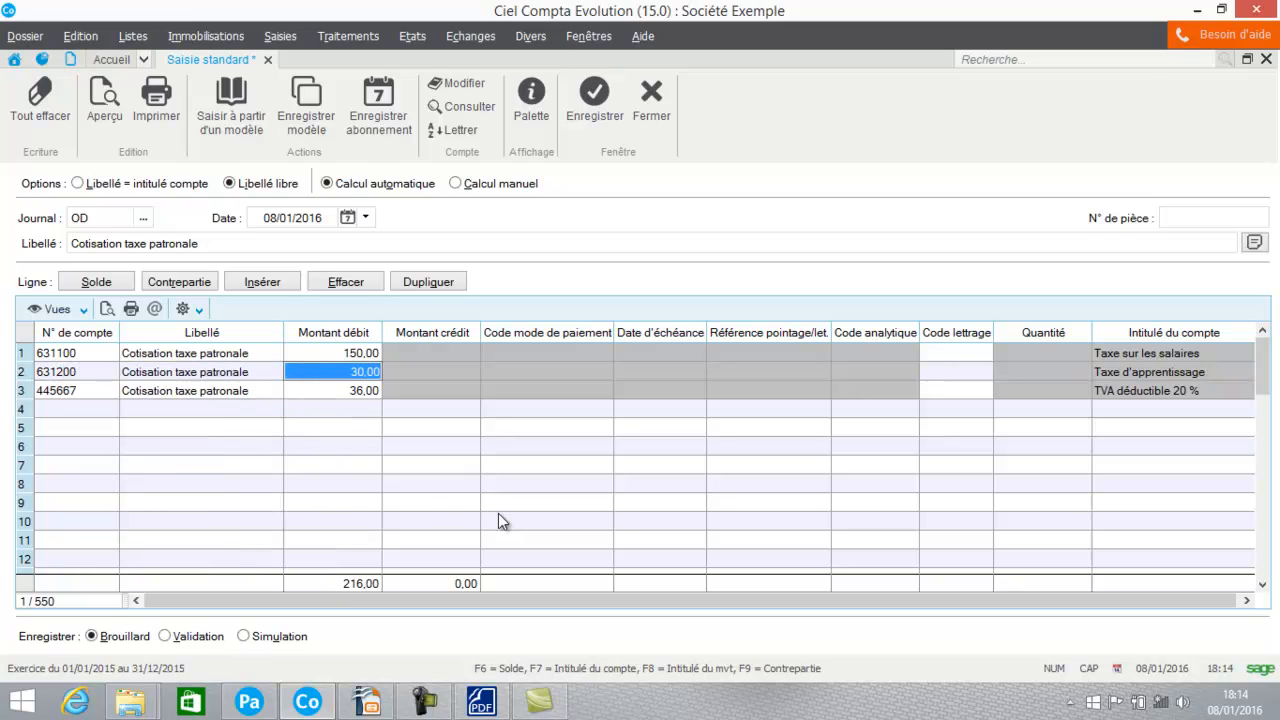
pyautogui.click(481, 702)
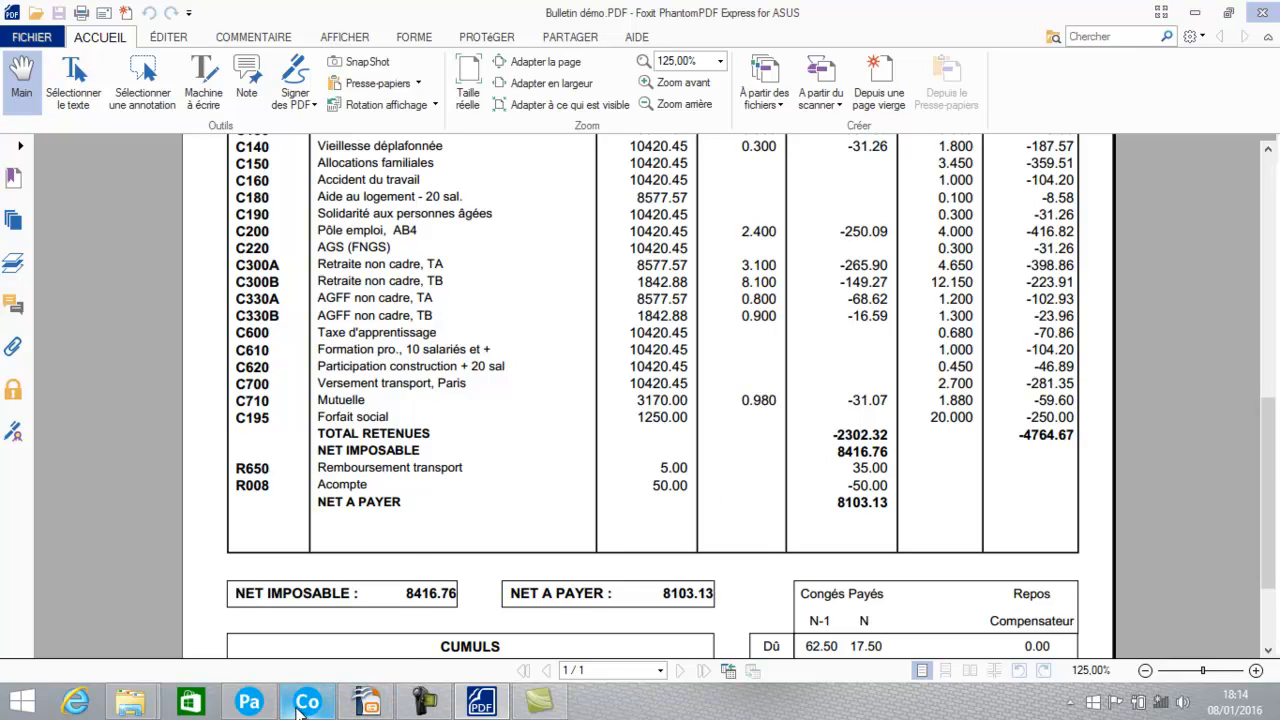
pyautogui.click(300, 705)
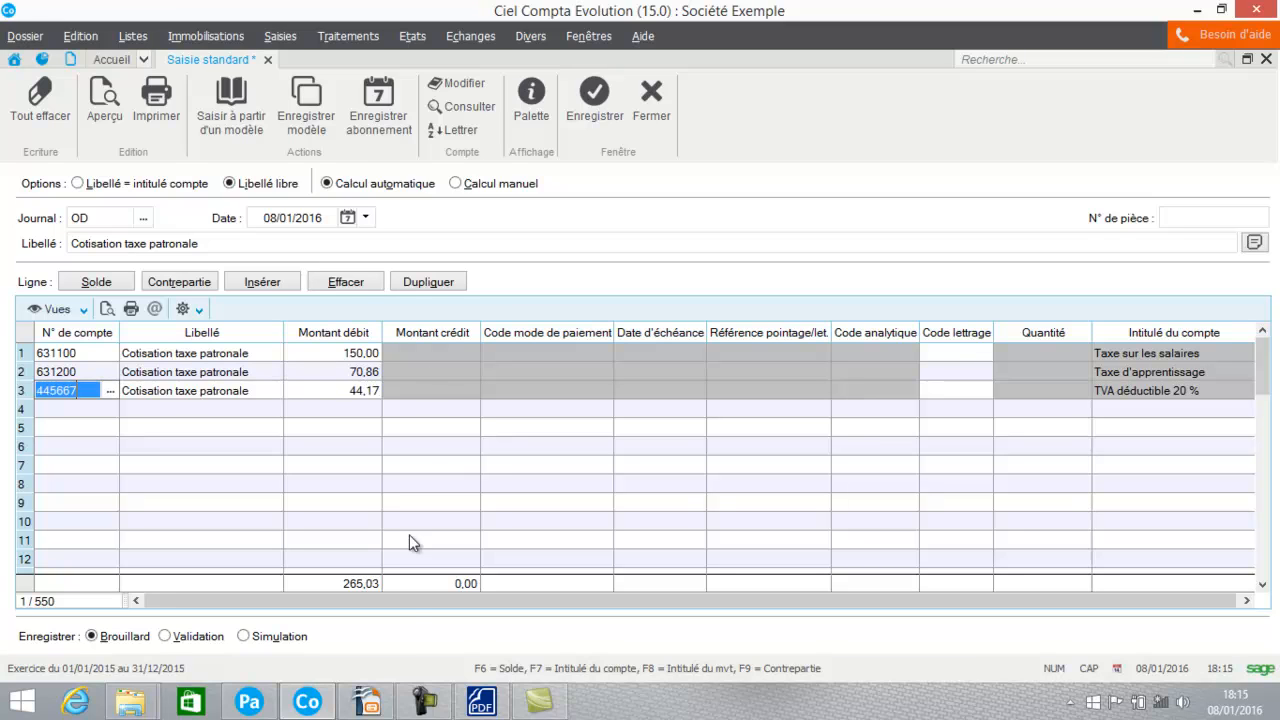
# Step: Check the professional training contribution in the payslip PDF and set the third line's account to 631300
pyautogui.click(481, 702)
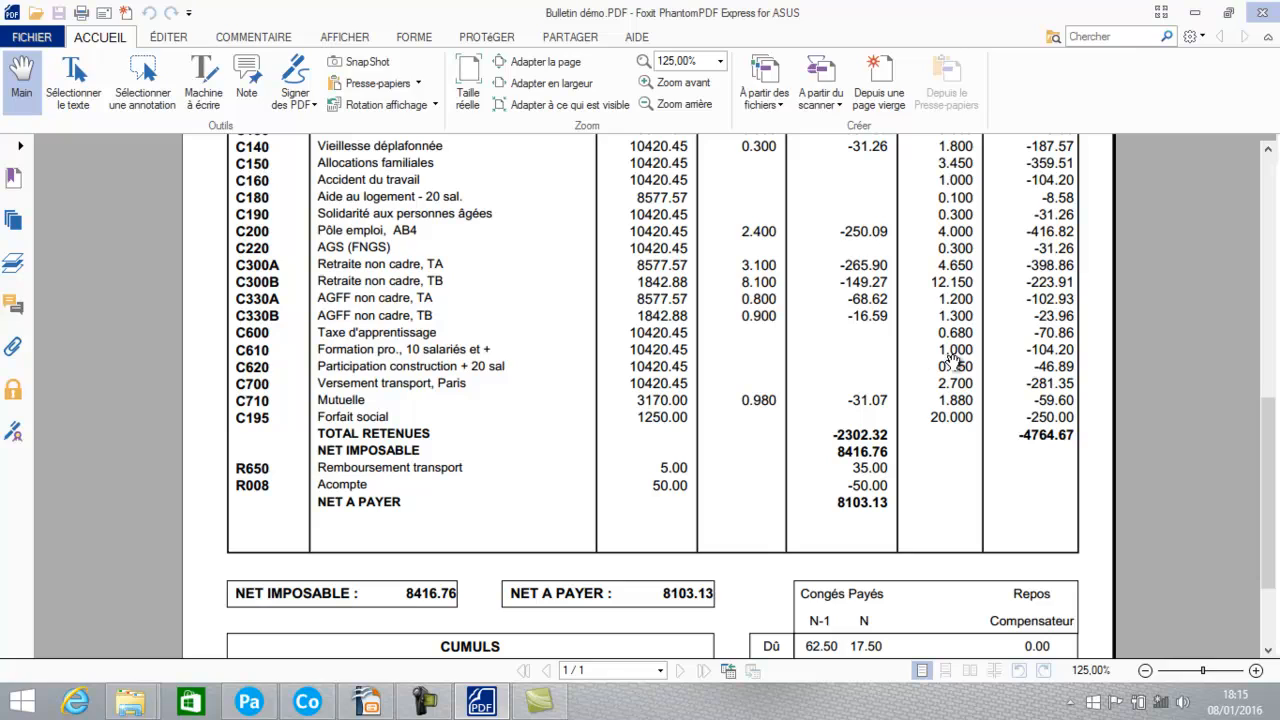
pyautogui.click(312, 702)
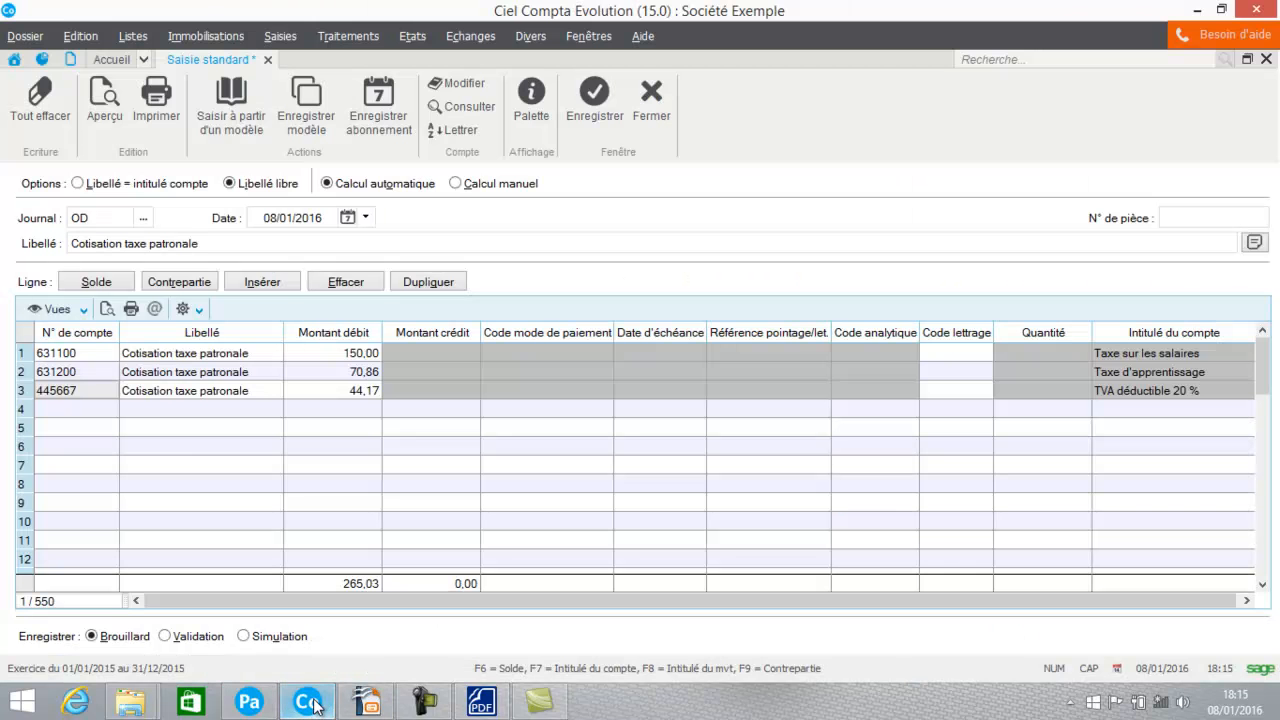
pyautogui.click(93, 396)
pyautogui.write('631000')
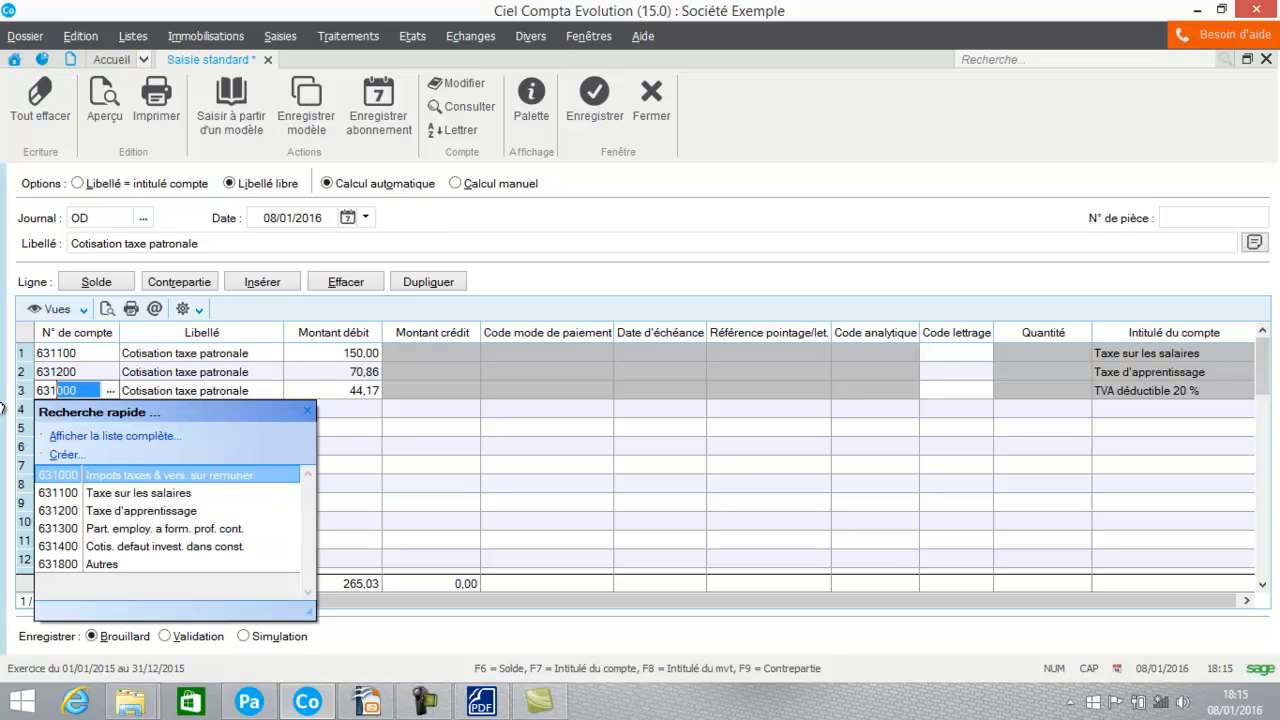
pyautogui.click(57, 530)
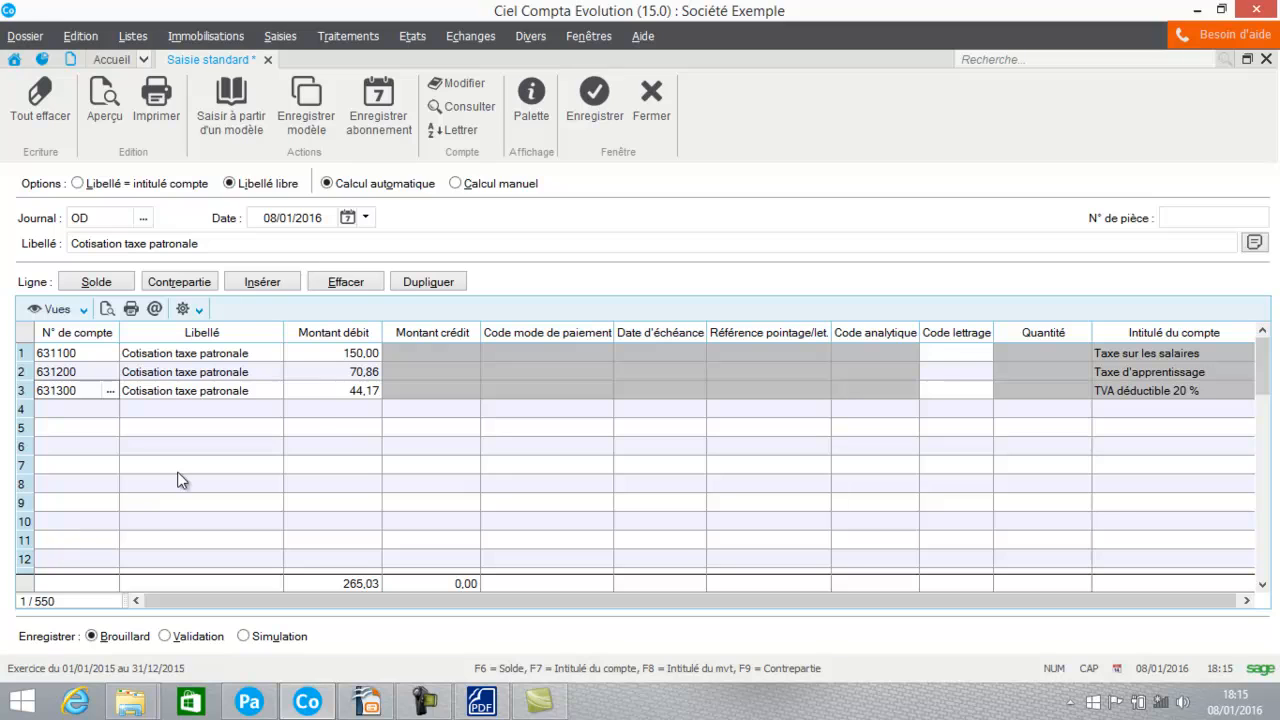
# Step: Look up the employer's professional training amount in the payslip PDF and set the third line's debit to 104,20
pyautogui.press('Tab')
pyautogui.press('Tab')
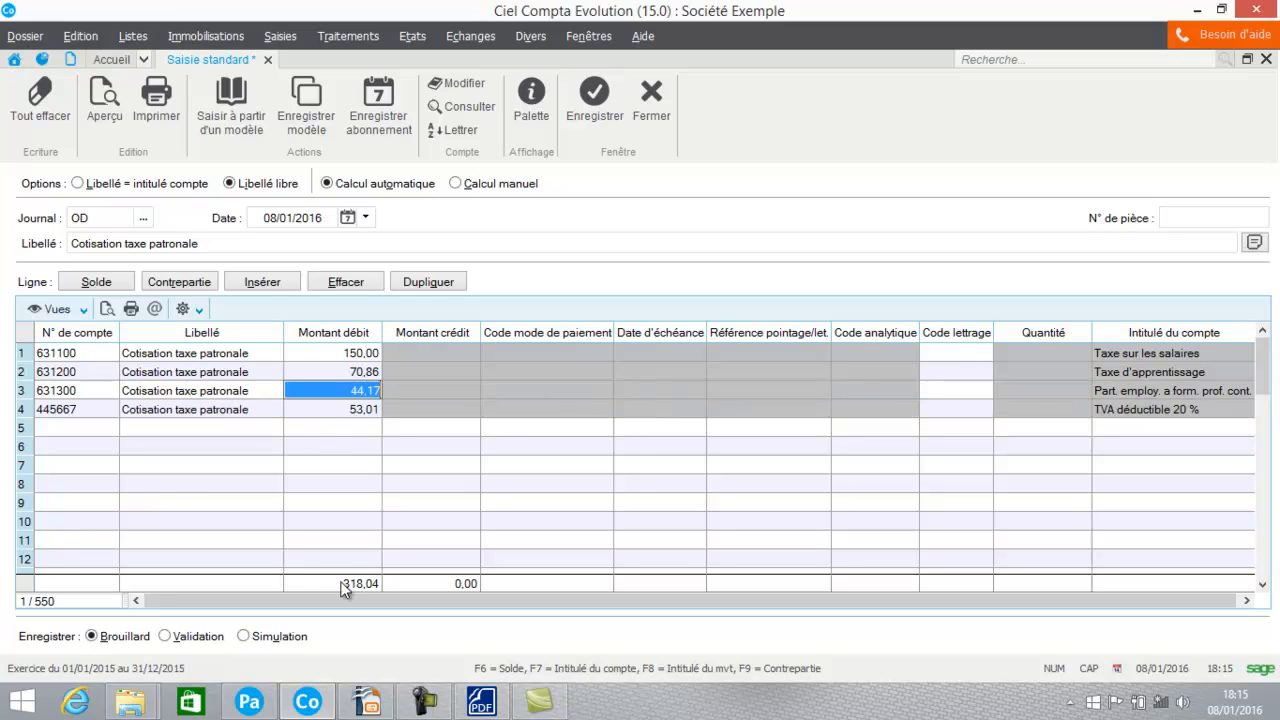
pyautogui.click(481, 702)
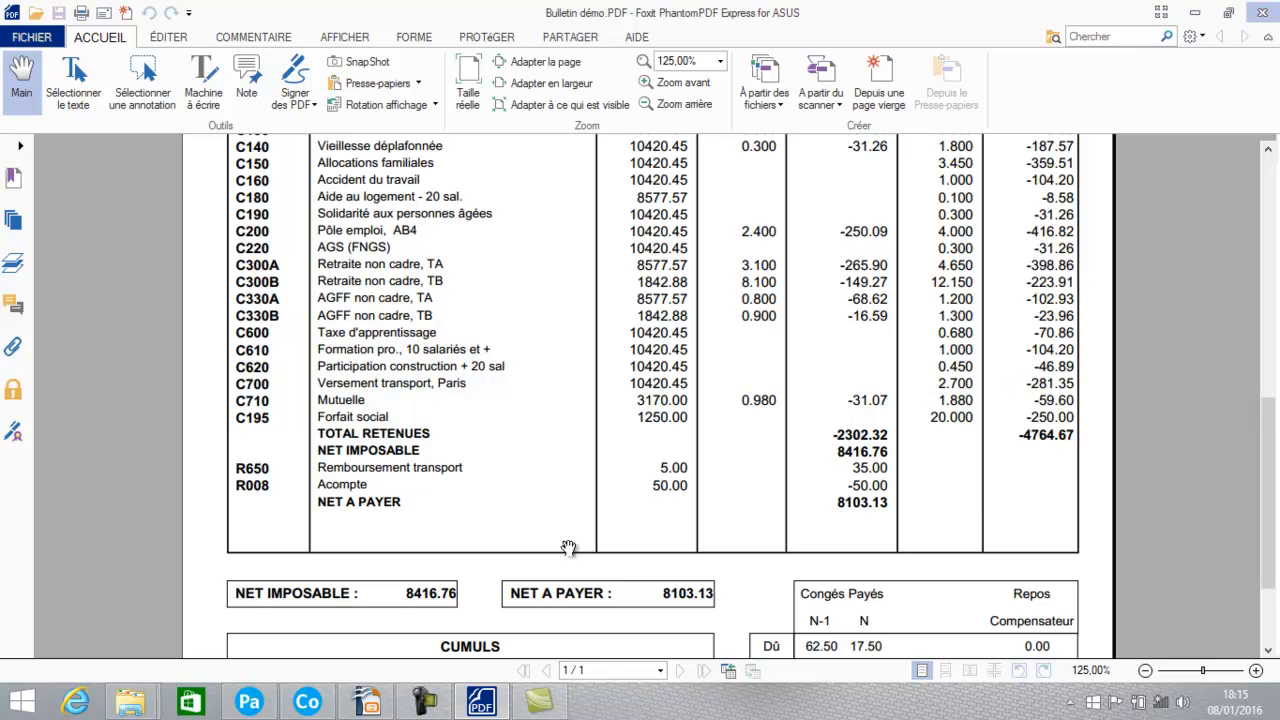
pyautogui.click(306, 700)
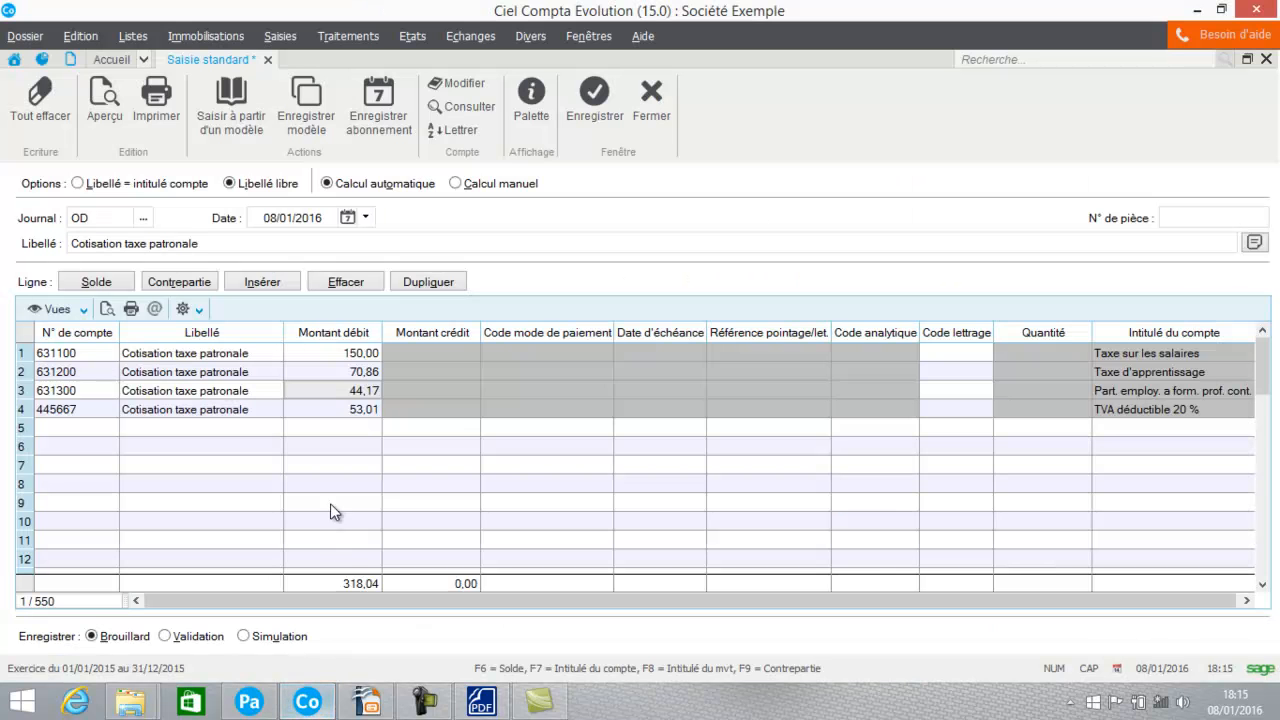
pyautogui.click(319, 390)
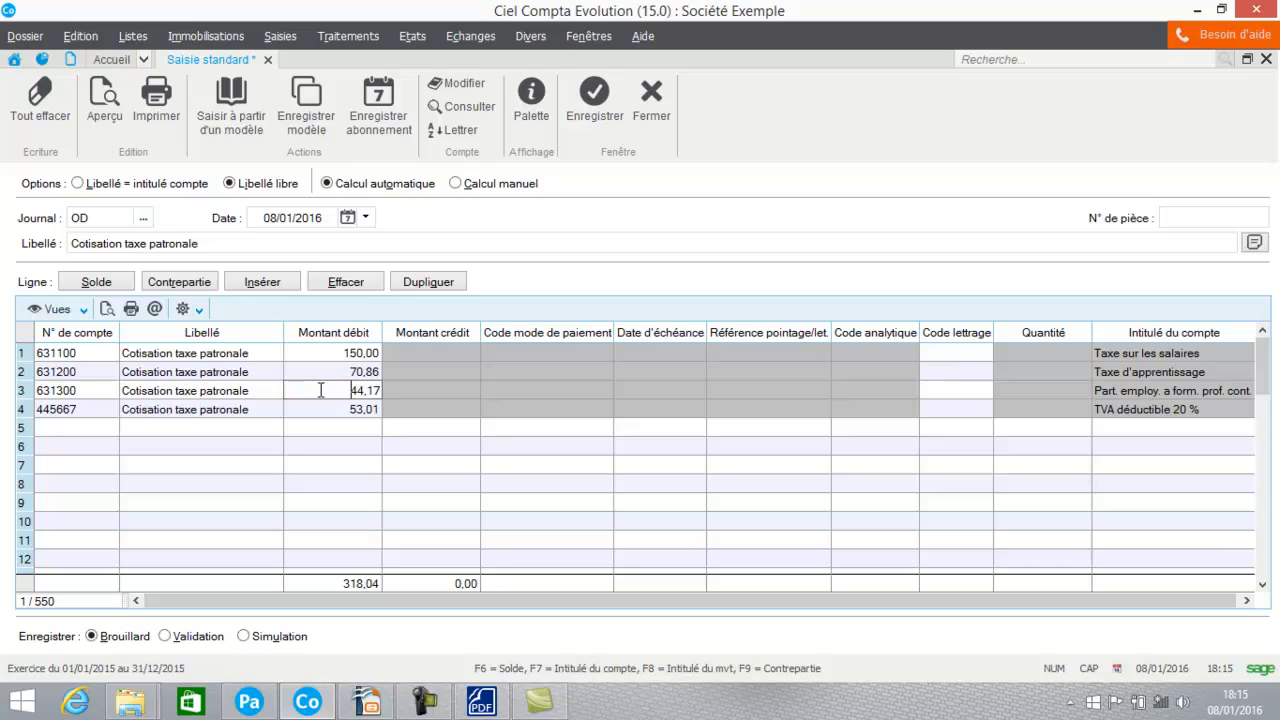
pyautogui.doubleClick(320, 390)
pyautogui.write('104')
pyautogui.press('capslock')
pyautogui.write(',')
pyautogui.press('capslock')
pyautogui.write('20')
pyautogui.press('Return')
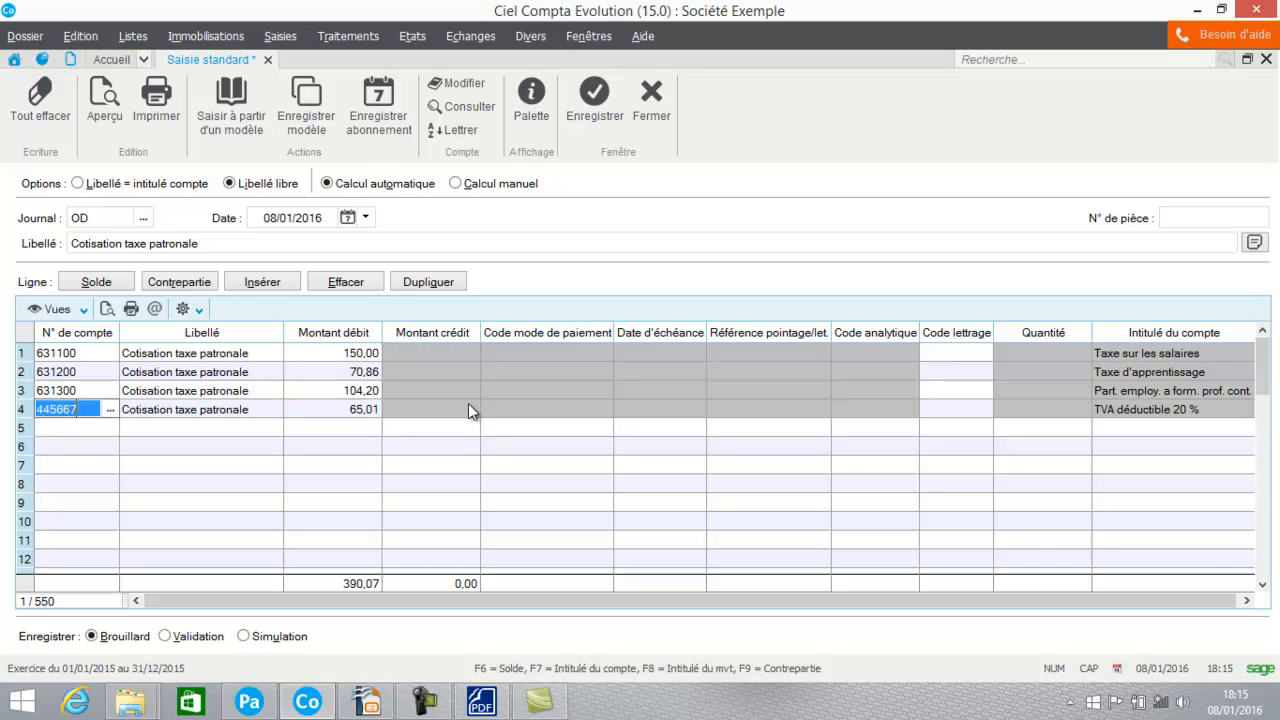
# Step: Check the construction participation contribution in the payslip PDF and set the fourth line's account to 633400, Part. employ. a effort construct
pyautogui.click(481, 702)
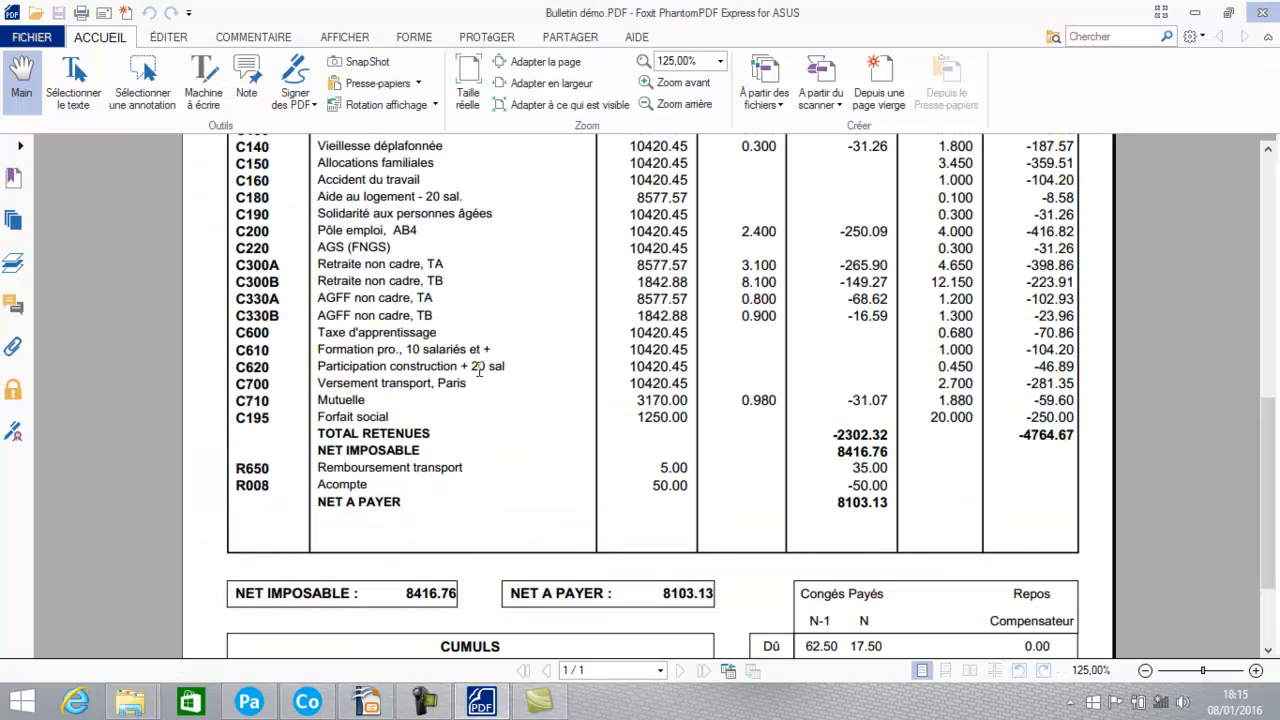
pyautogui.click(312, 703)
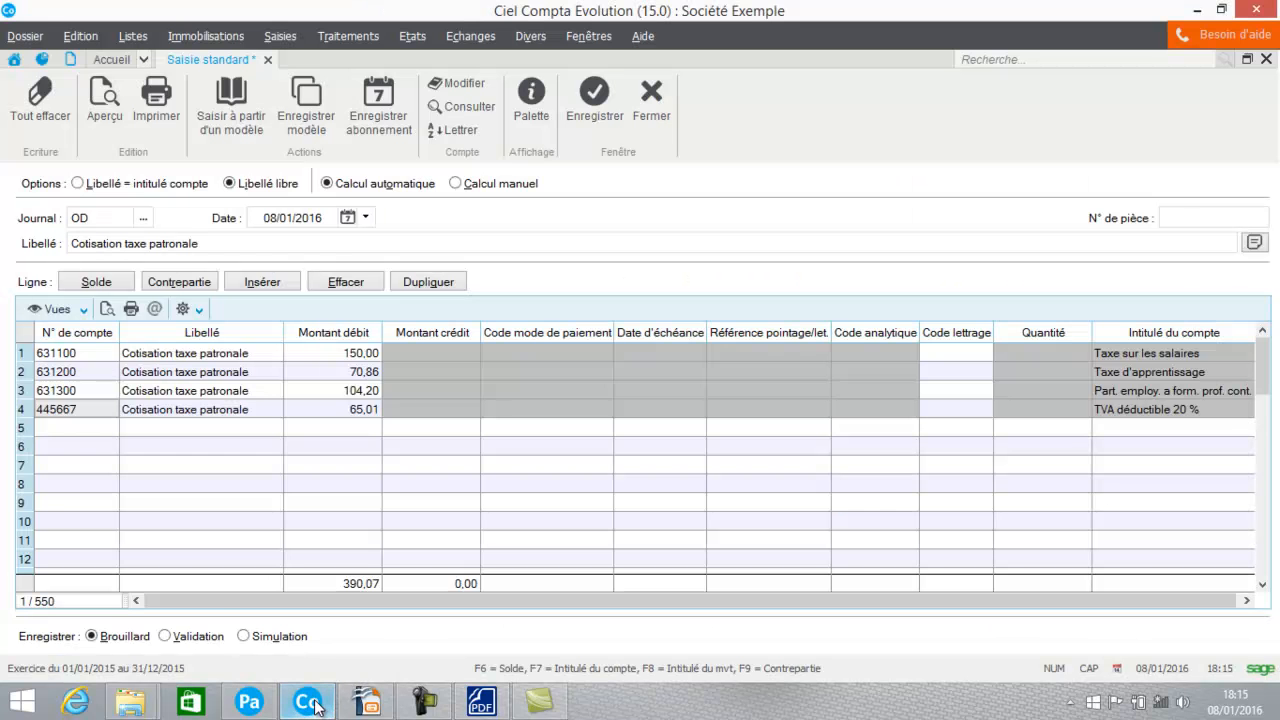
pyautogui.click(77, 407)
pyautogui.press('BackSpace')
pyautogui.press('BackSpace')
pyautogui.press('BackSpace')
pyautogui.press('BackSpace')
pyautogui.press('BackSpace')
pyautogui.press('BackSpace')
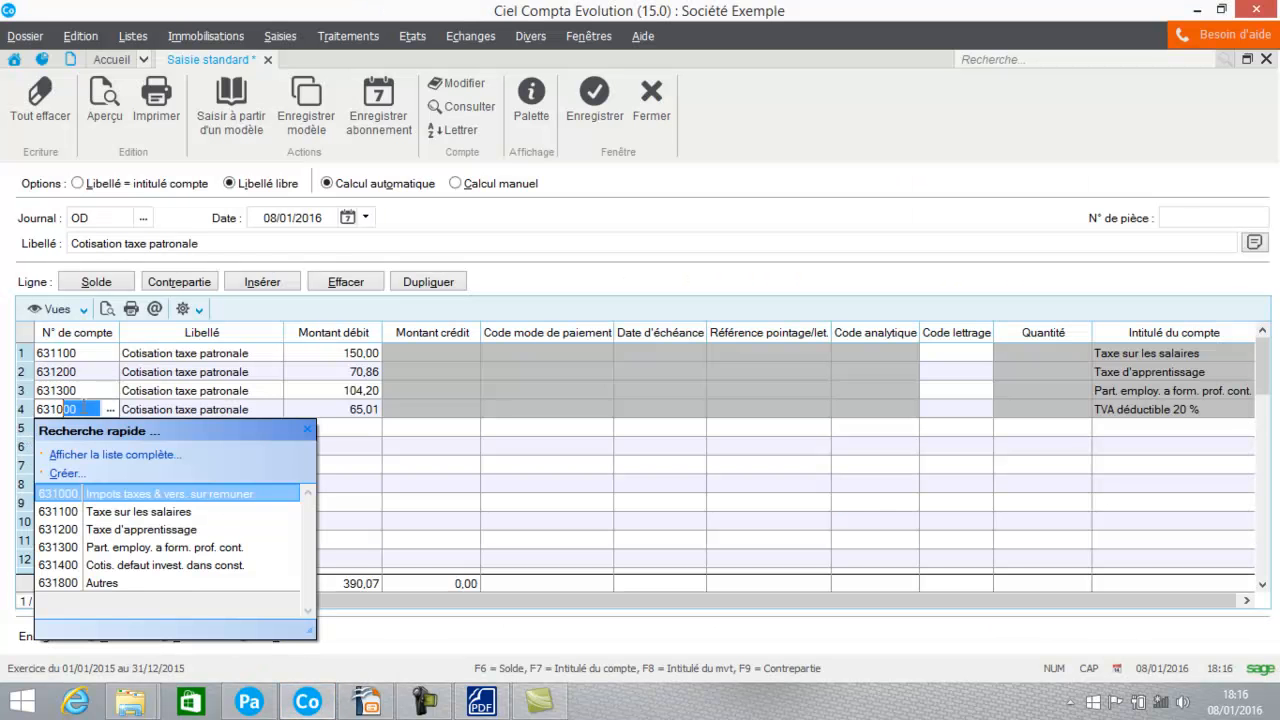
pyautogui.write('6')
pyautogui.press('BackSpace')
pyautogui.press('BackSpace')
pyautogui.write('50')
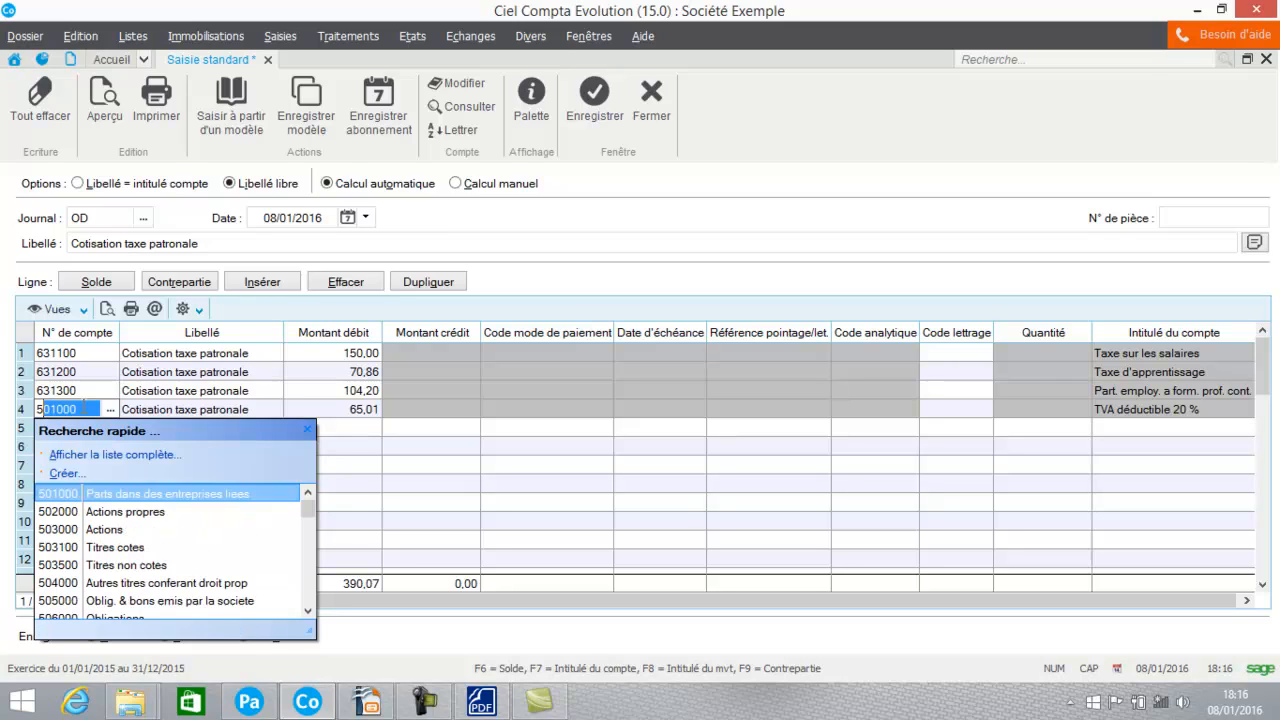
pyautogui.press('BackSpace')
pyautogui.press('BackSpace')
pyautogui.write('633')
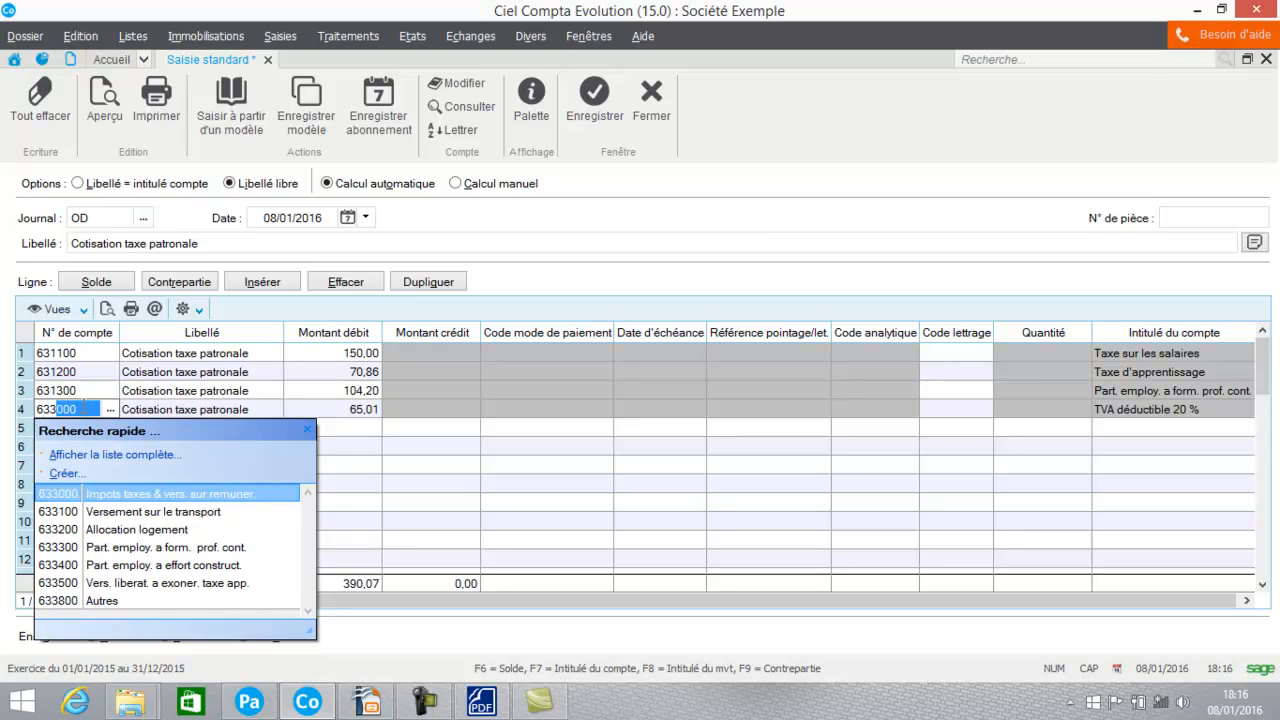
pyautogui.click(50, 565)
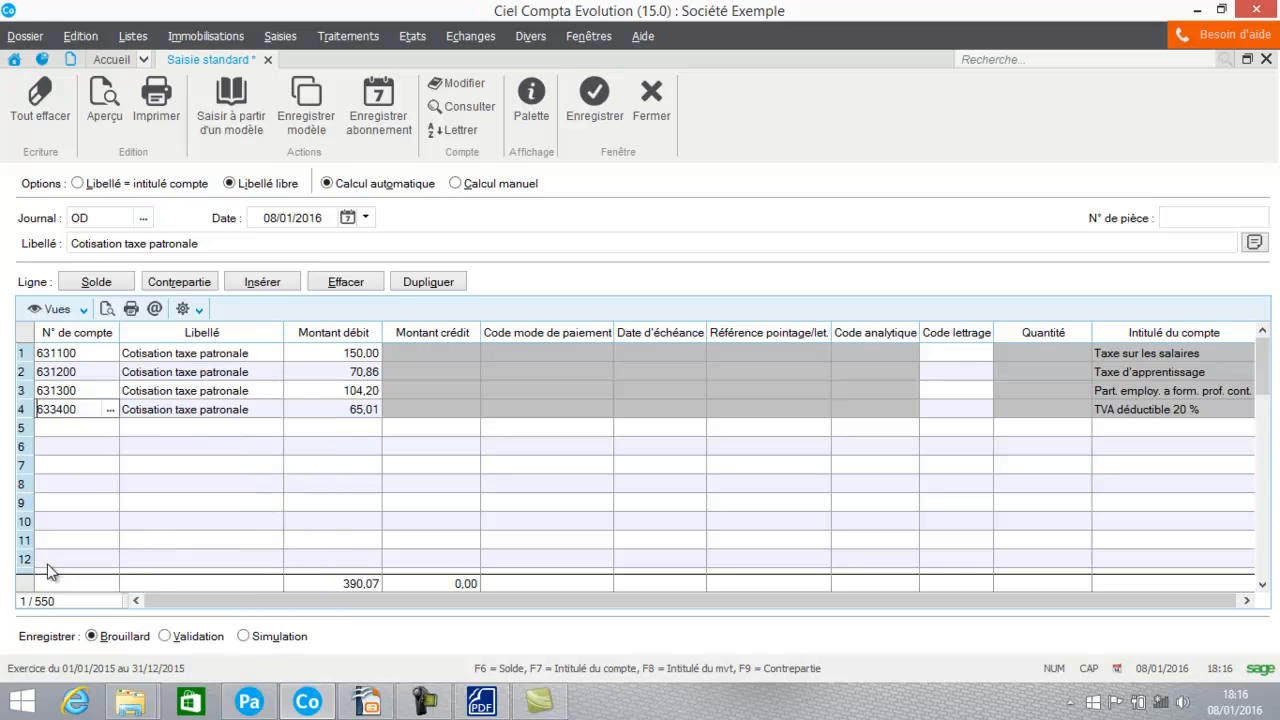
# Step: Look up the employer's Participation construction amount in the payslip PDF and set the fourth line's debit to 46,89
pyautogui.click(323, 409)
pyautogui.click(478, 704)
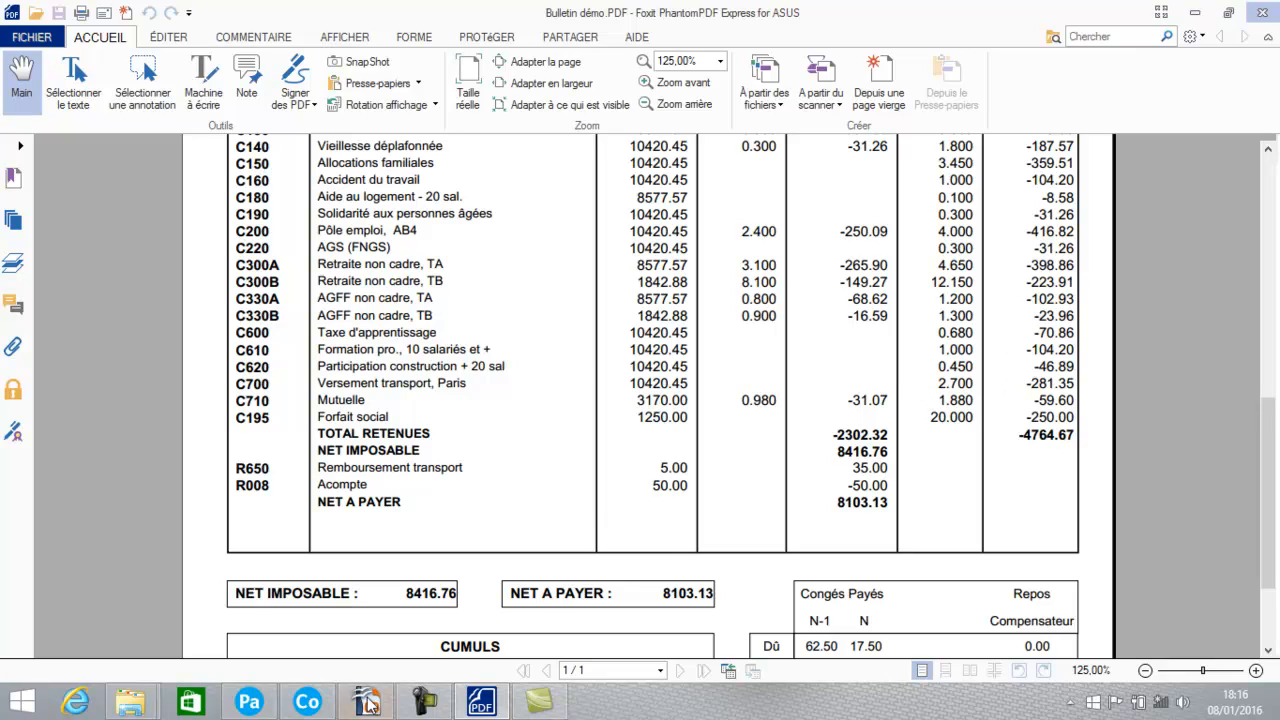
pyautogui.click(307, 702)
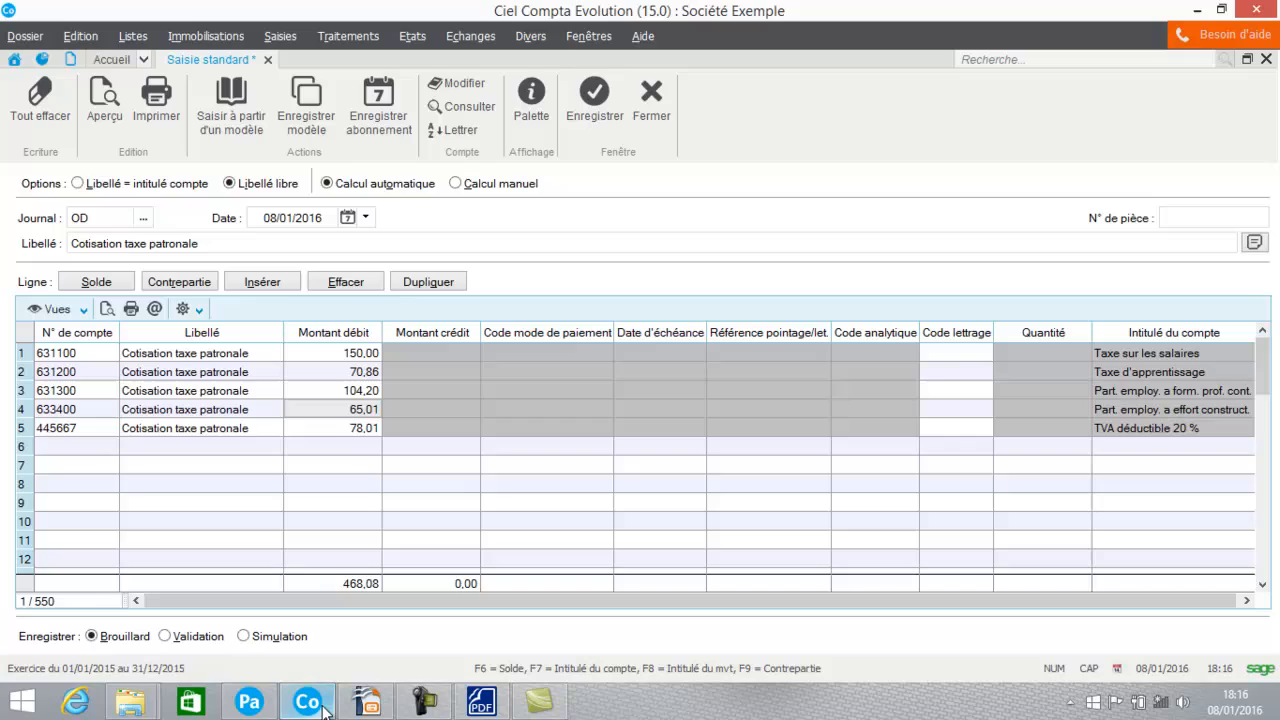
pyautogui.click(334, 409)
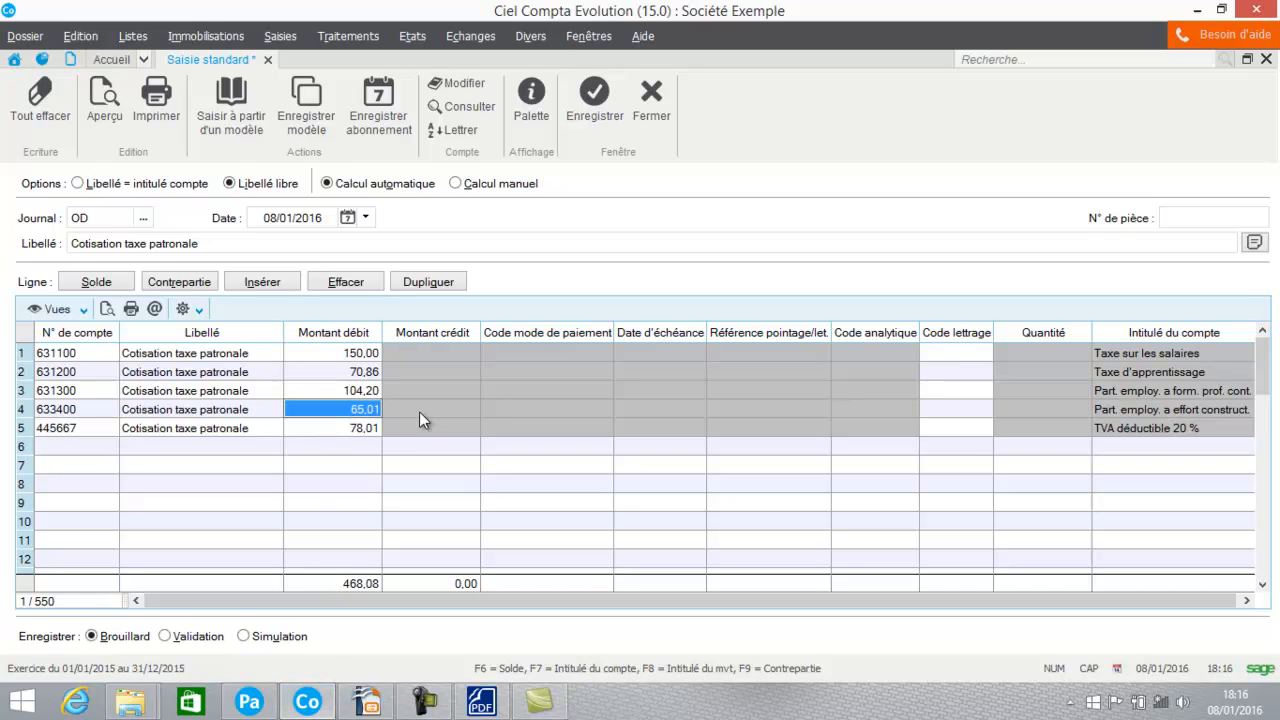
pyautogui.write('46,')
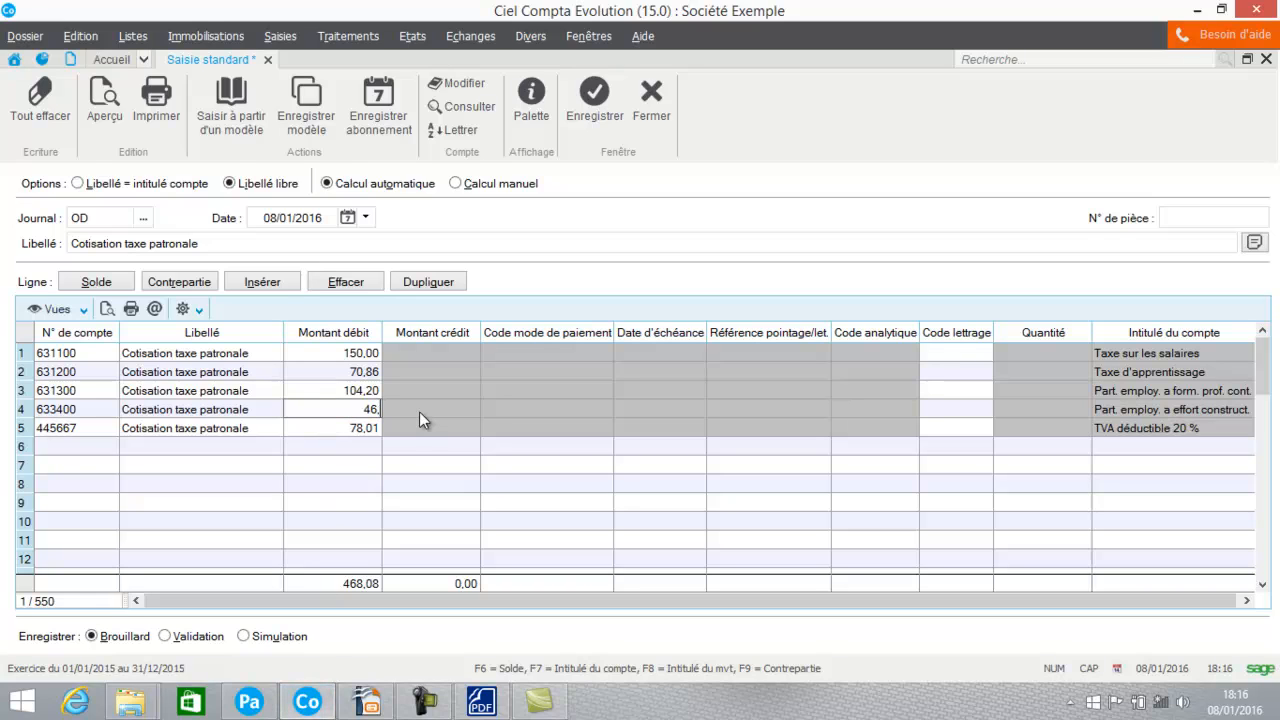
pyautogui.write('89')
# Step: Set the fifth line's account to 447000, Autres impots, tax. et vers. assim
pyautogui.click(43, 432)
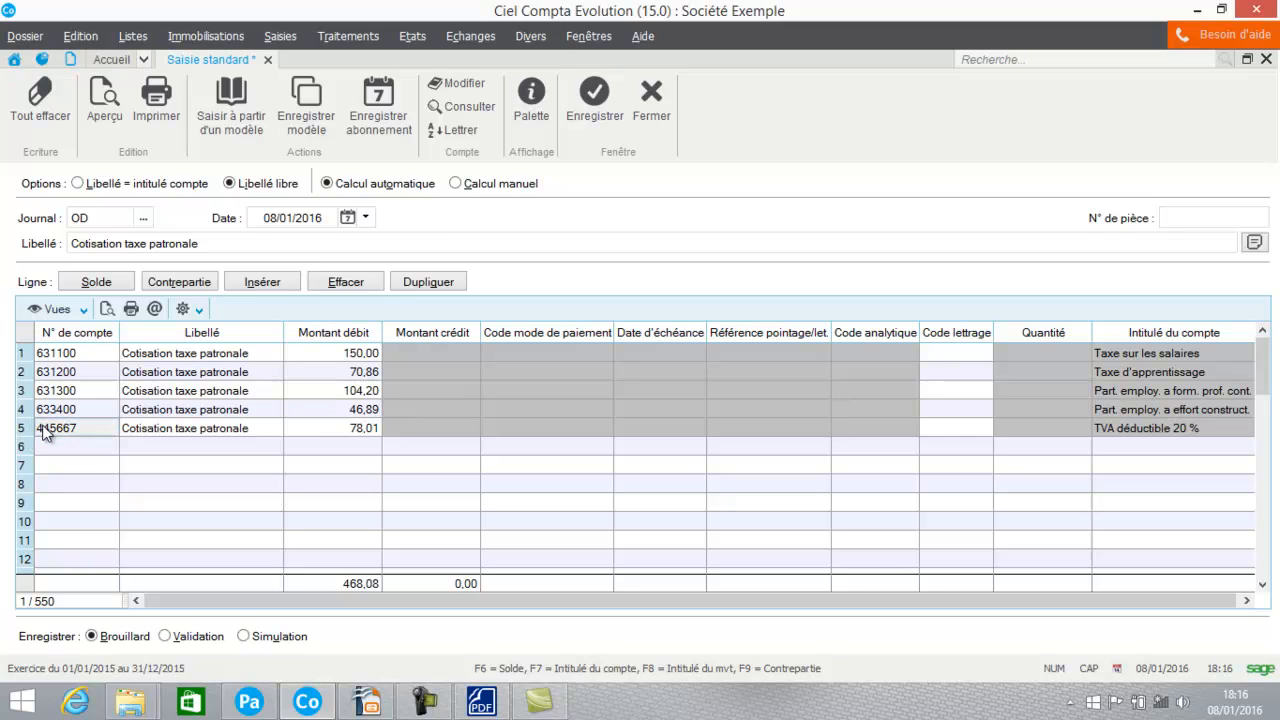
pyautogui.moveTo(80, 428); pyautogui.dragTo(3, 426)
pyautogui.write('4')
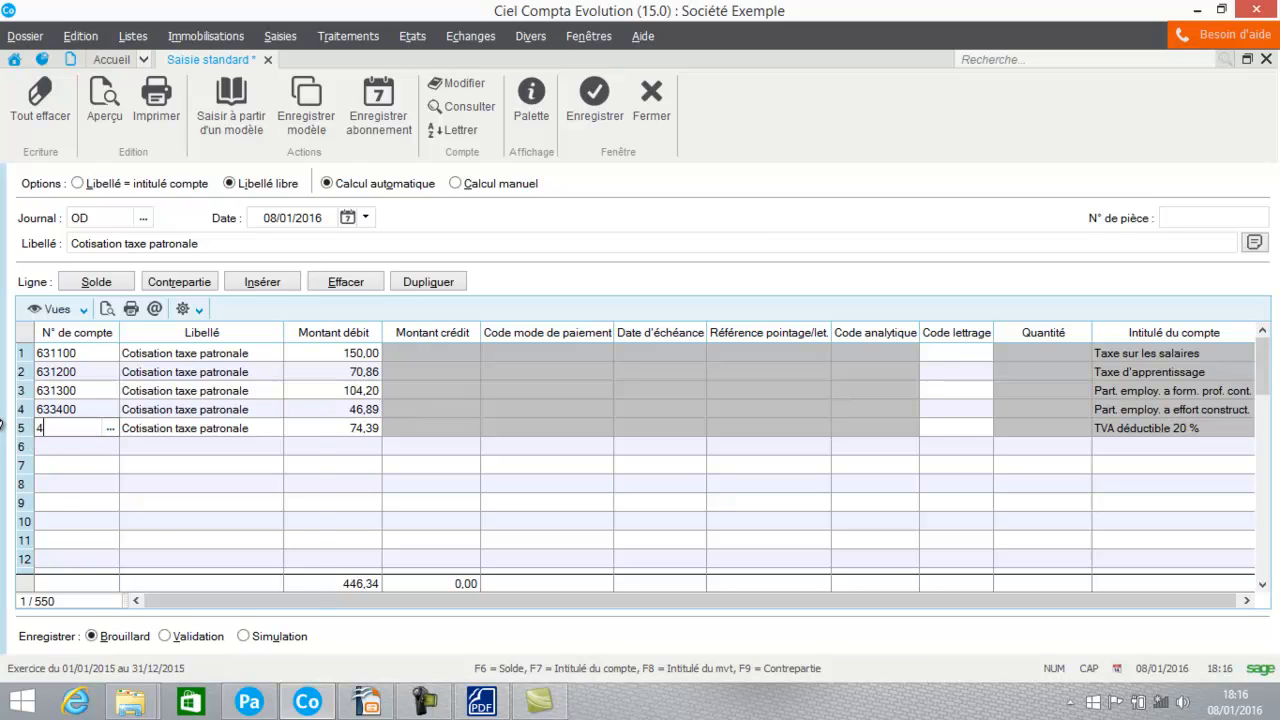
pyautogui.write('47000')
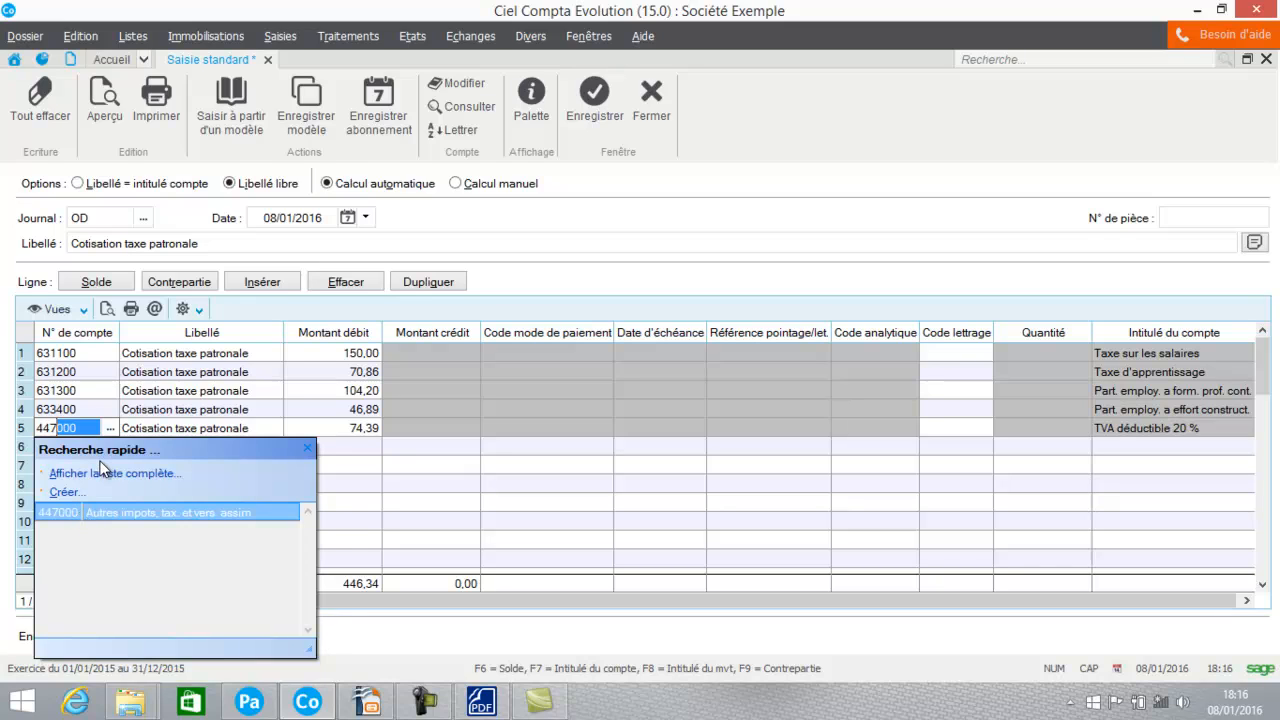
pyautogui.press('Tab')
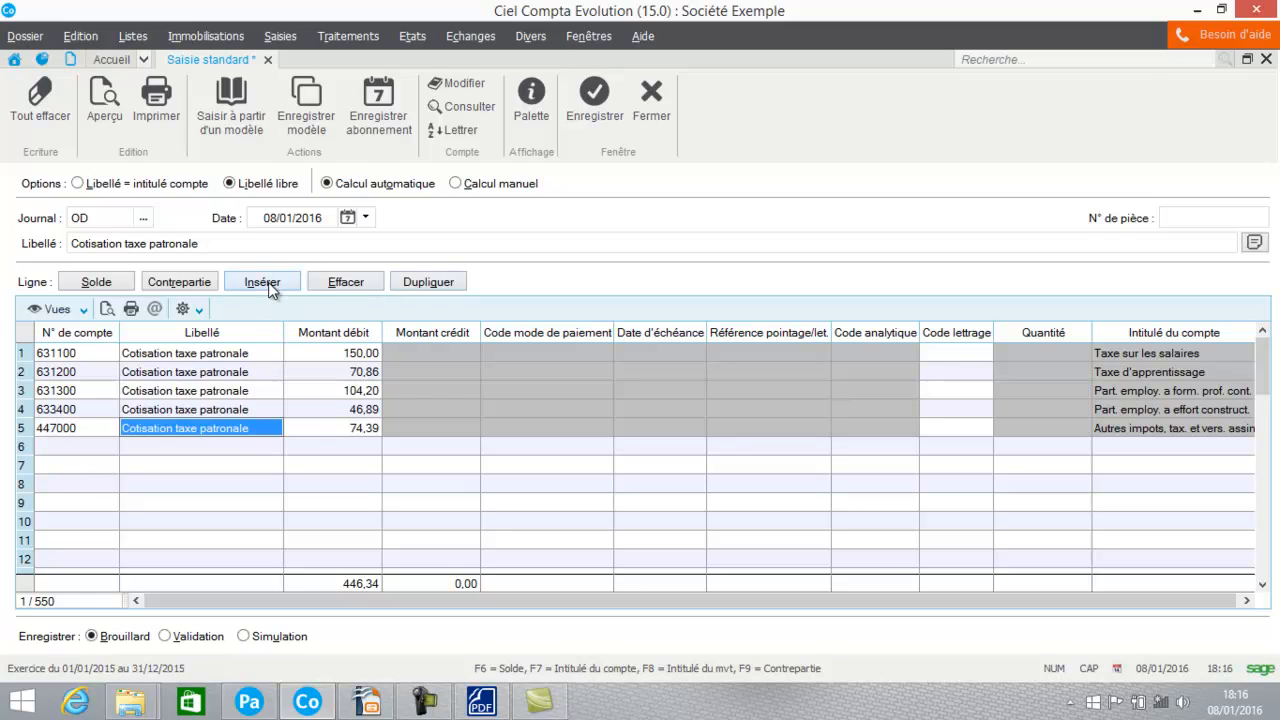
# Step: Balance the entry with a credit on the 447000 line and save the journal entry
pyautogui.click(112, 284)
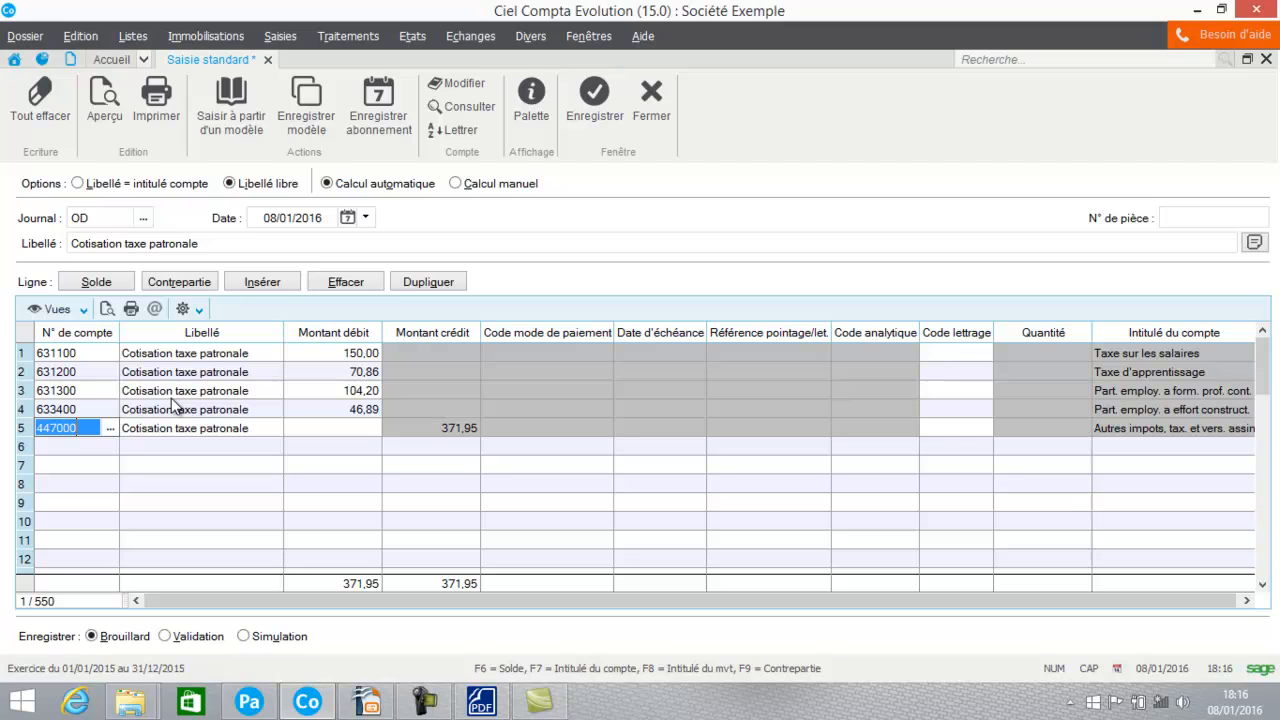
pyautogui.click(594, 100)
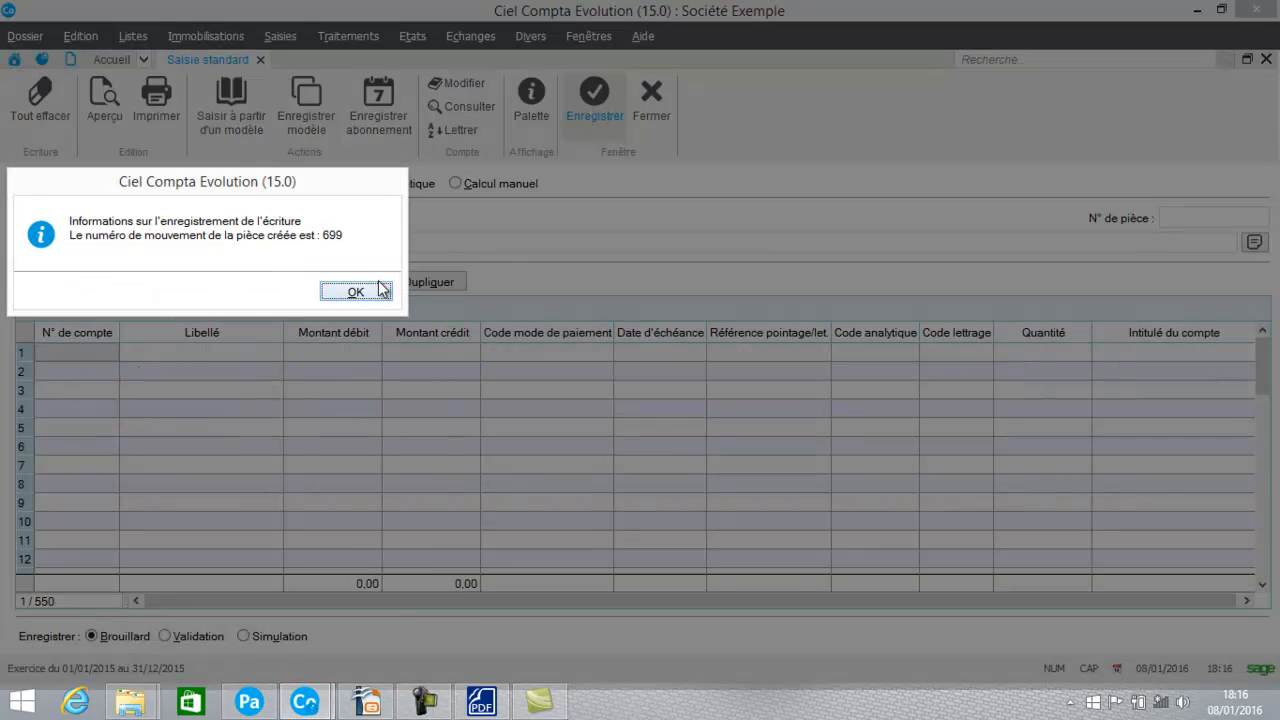
pyautogui.click(376, 291)
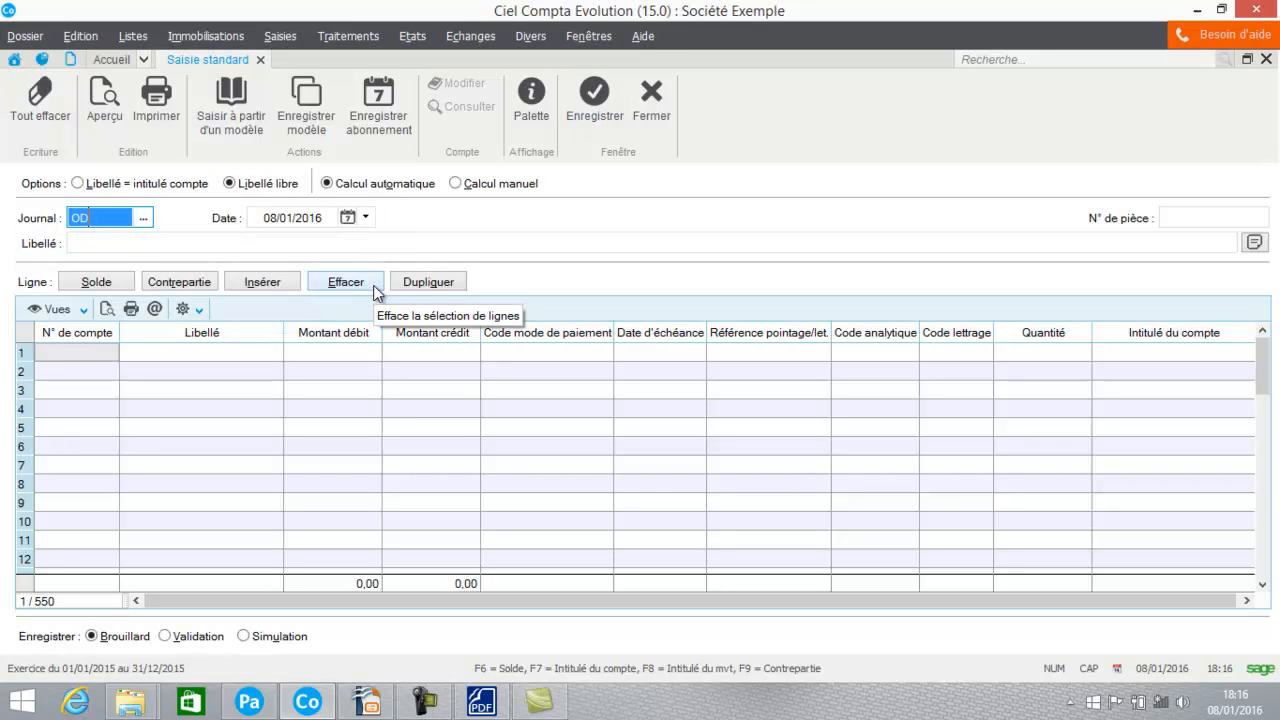